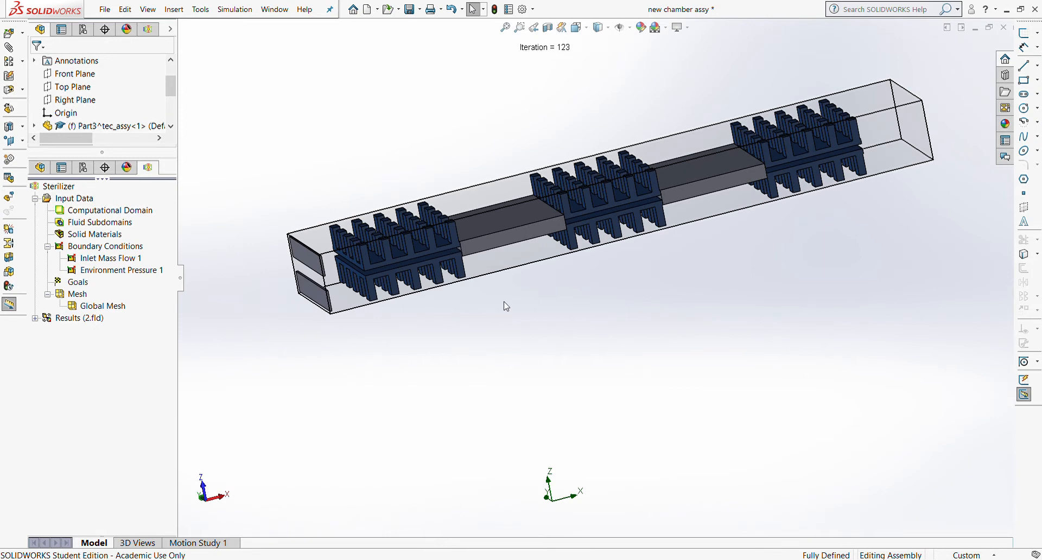
Step: Examine the chamber assembly from several angles, focusing on the finned heat sinks, the gaps between them and the connecting blocks
scroll(588, 261, down, 3)
scroll(571, 277, up, 3)
scroll(557, 285, down, 1)
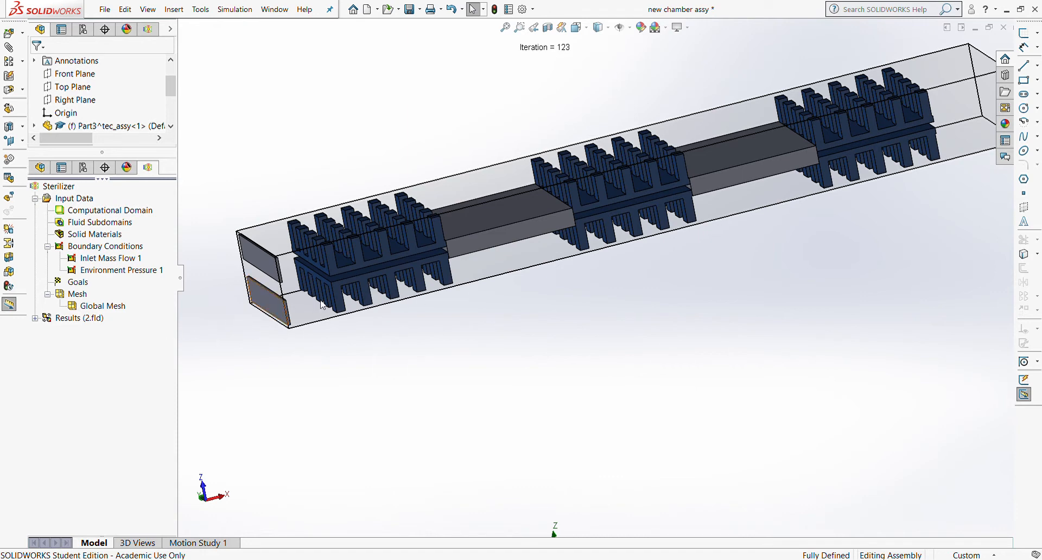
scroll(373, 289, down, 2)
scroll(396, 260, down, 3)
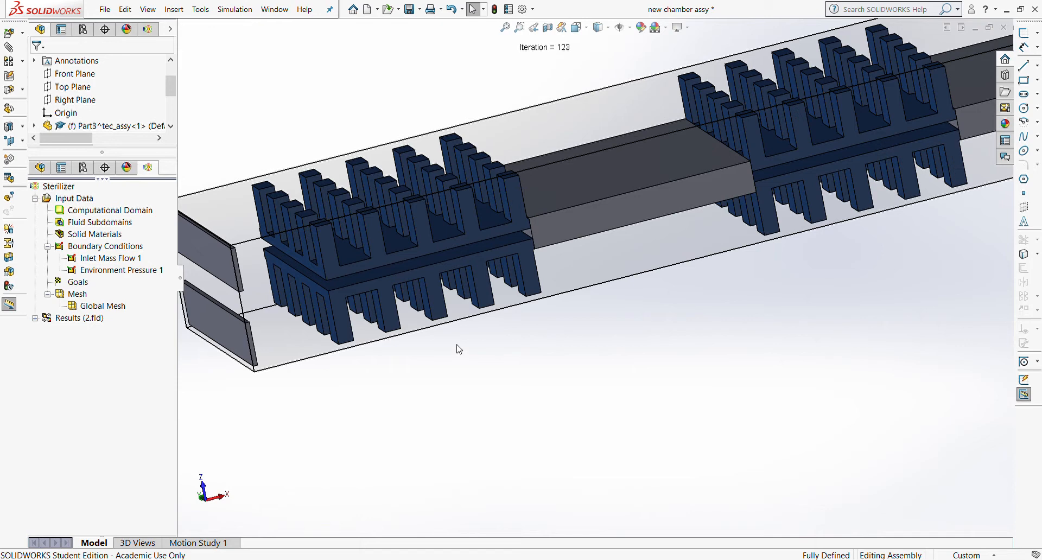
middle_drag(494, 418, 482, 392)
key(Escape)
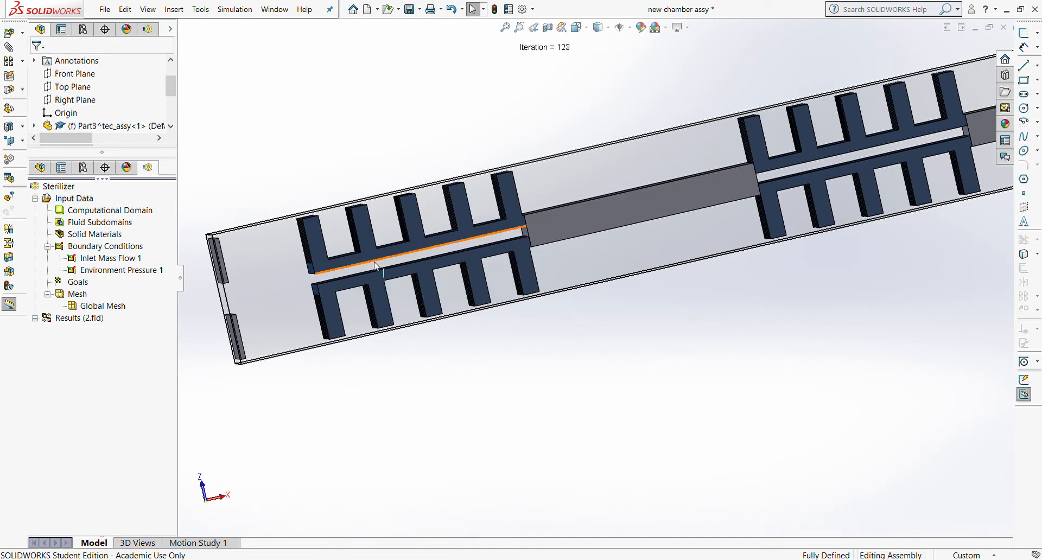
middle_drag(596, 376, 628, 385)
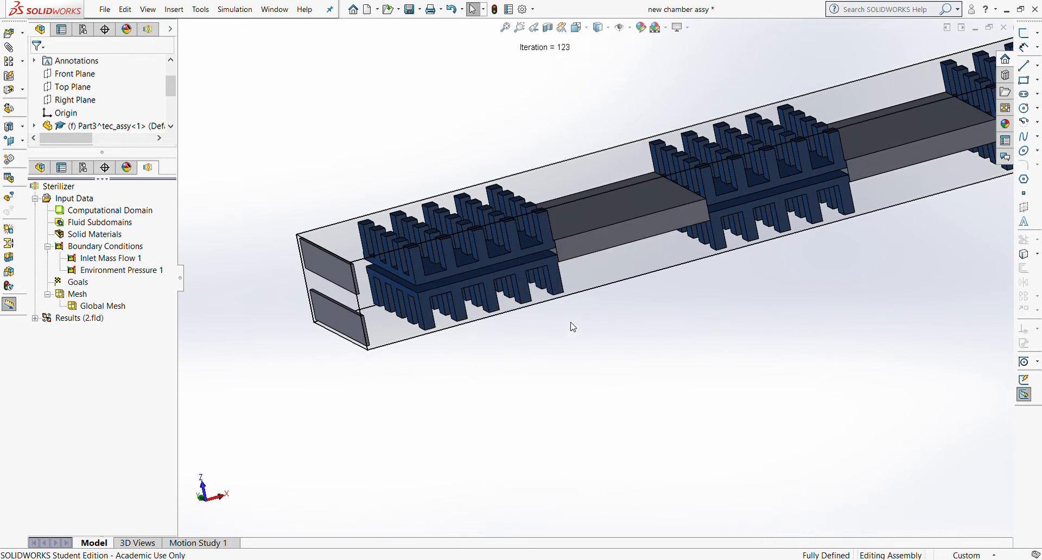
scroll(537, 297, down, 3)
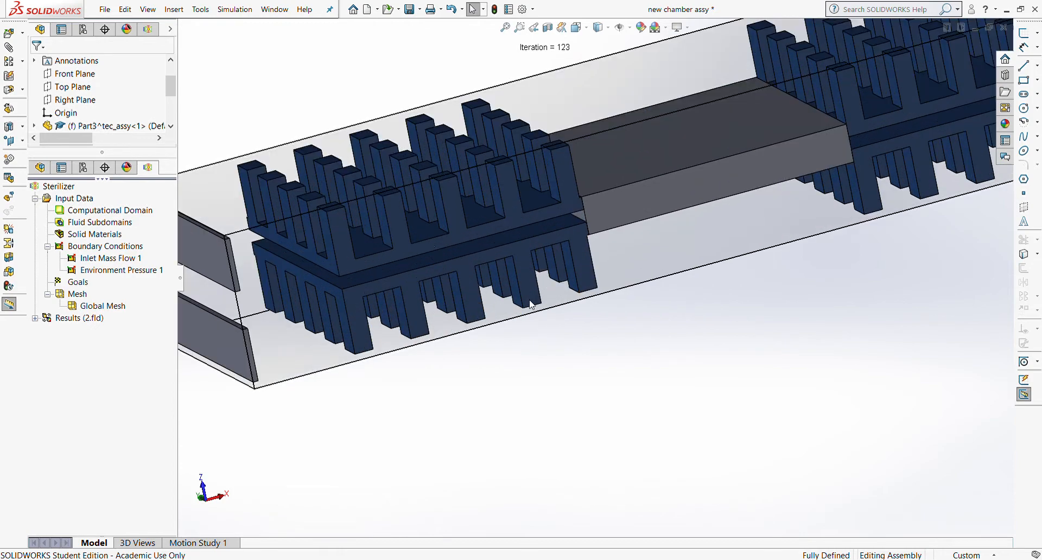
middle_drag(435, 245, 418, 212)
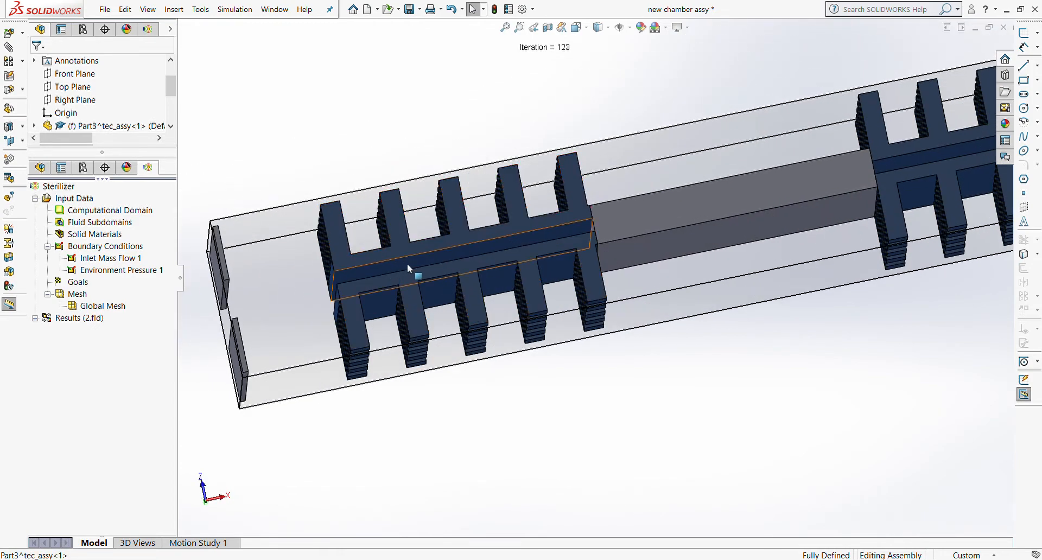
middle_drag(409, 279, 414, 310)
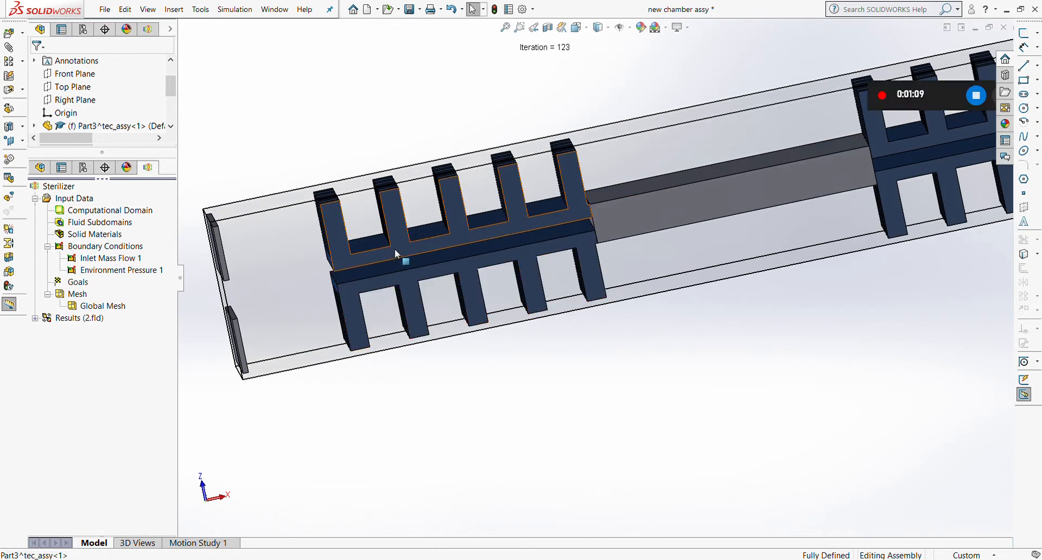
middle_drag(395, 249, 383, 258)
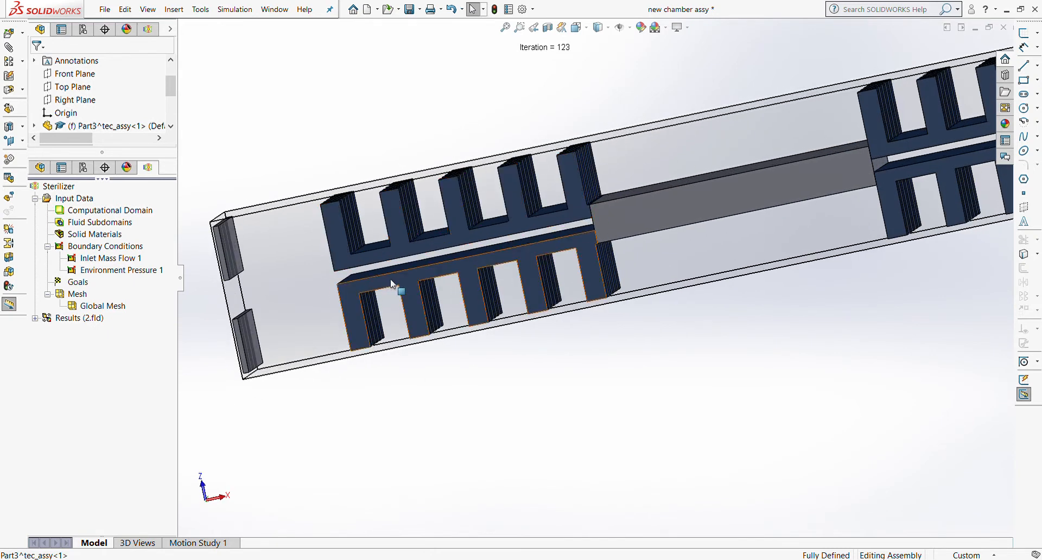
middle_drag(516, 367, 540, 361)
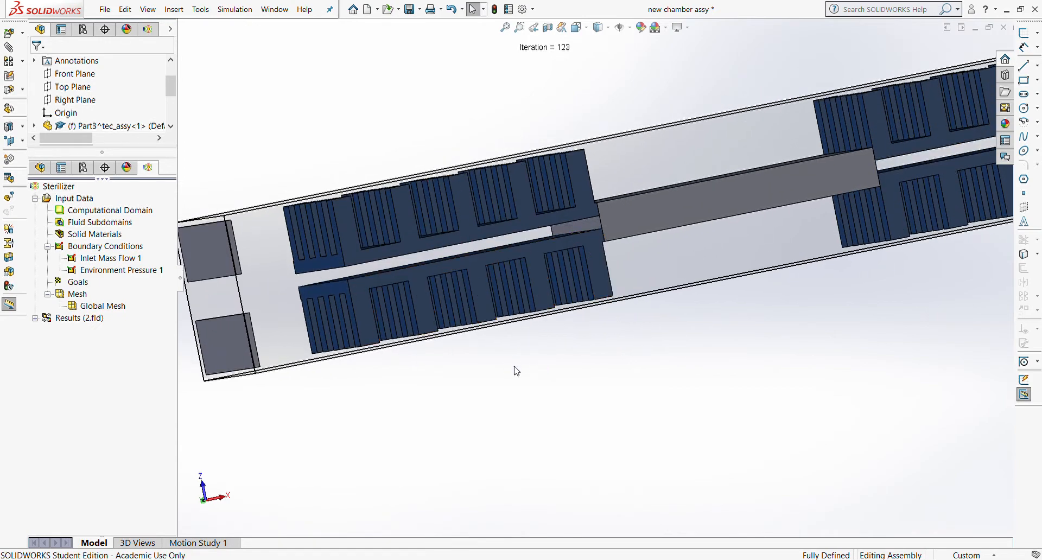
mouse_move(514, 367)
middle_down()
mouse_move(535, 377)
mouse_move(516, 379)
middle_up()
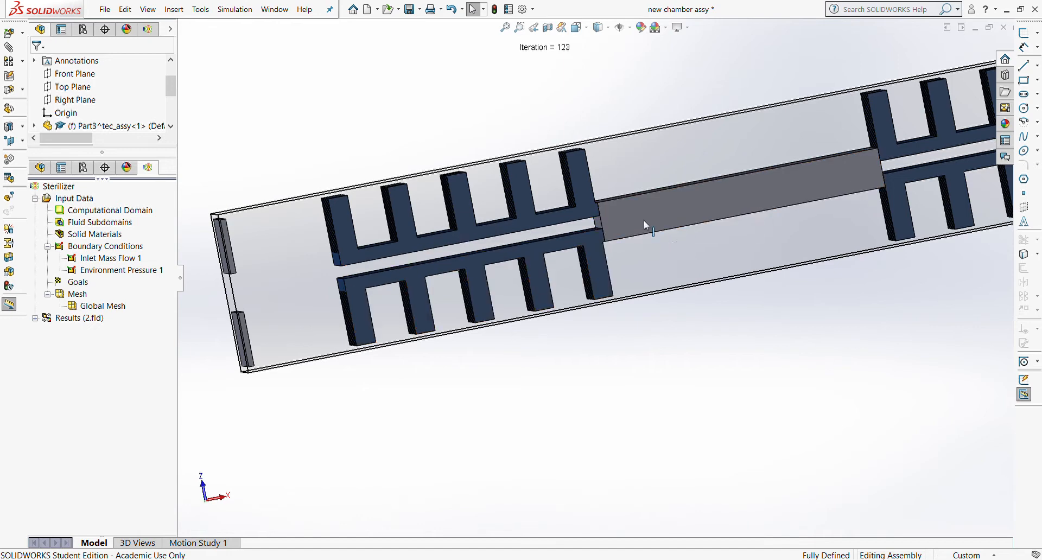
scroll(614, 227, up, 1)
scroll(624, 282, up, 3)
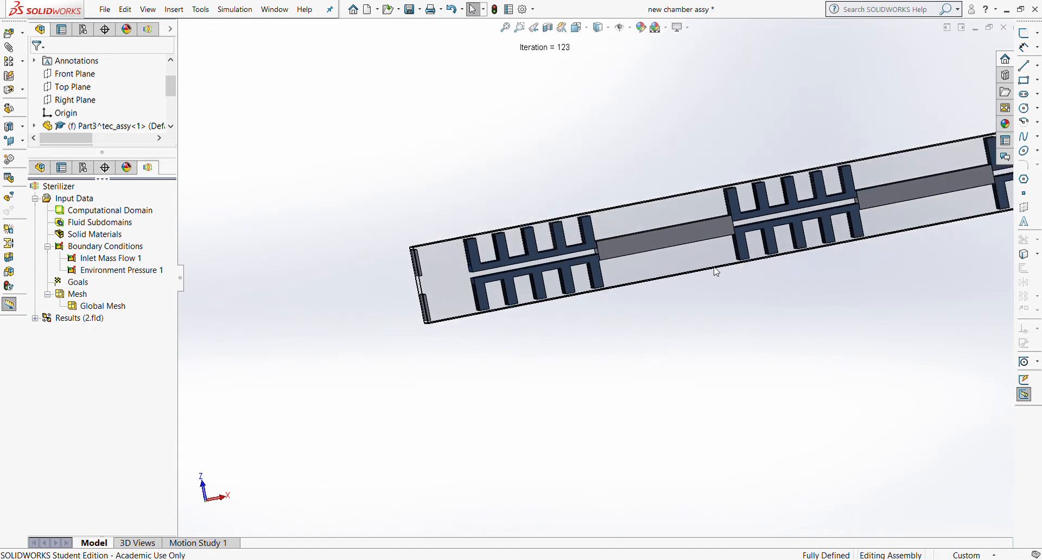
scroll(624, 217, down, 3)
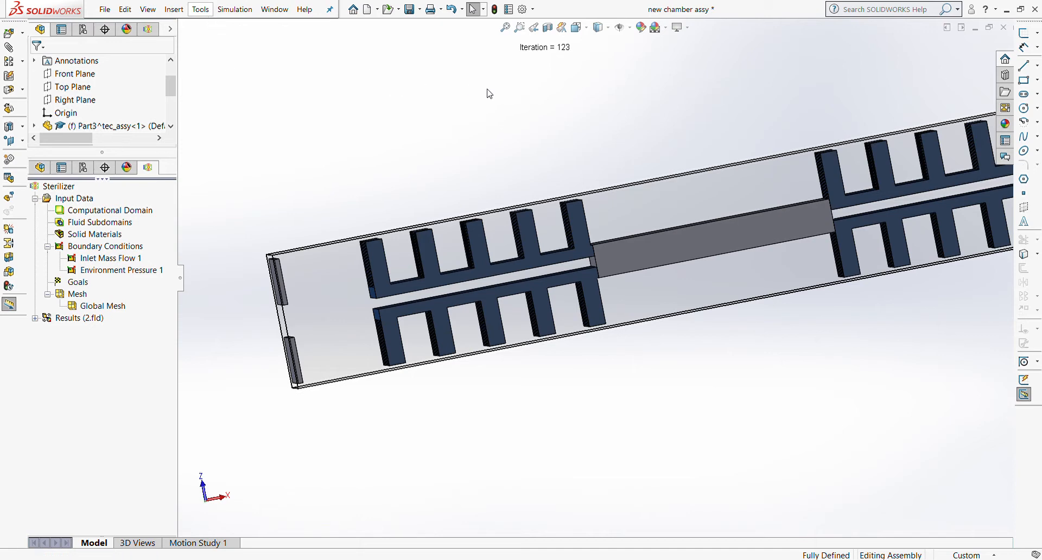
Step: Start a surface heat source on the underside of the upper heat sink's base in the first module, nearest the two end openings
click(569, 223)
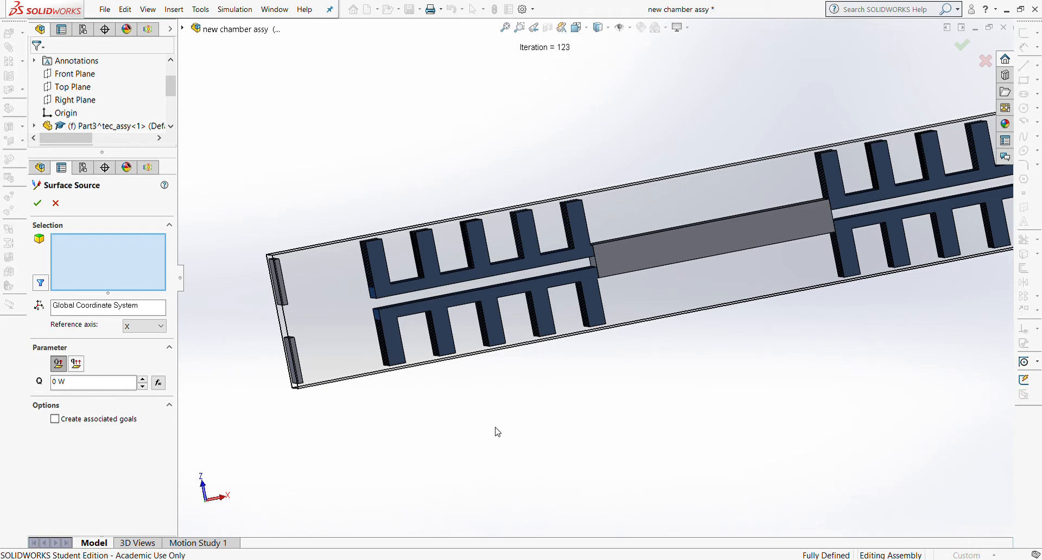
scroll(499, 433, down, 3)
scroll(452, 308, down, 3)
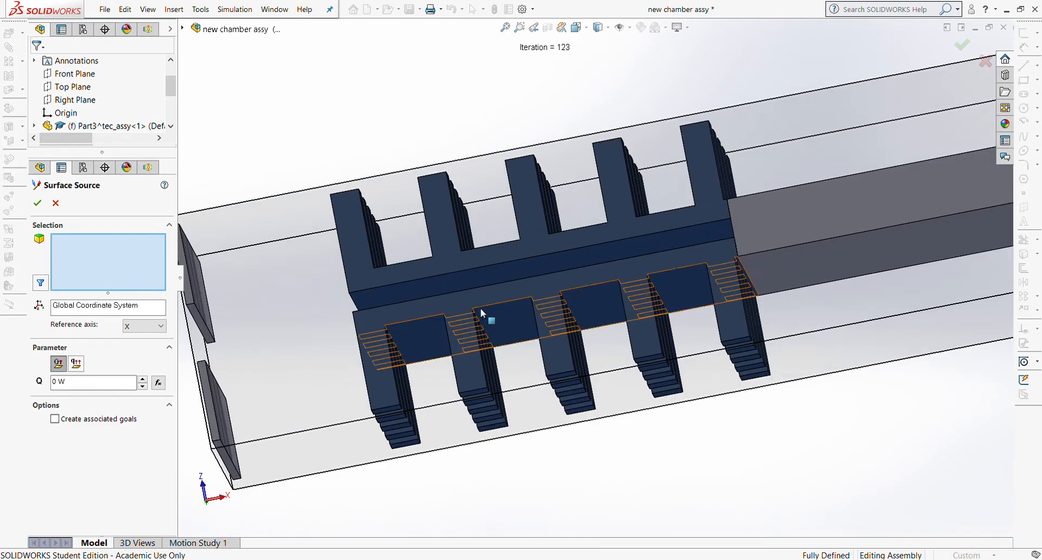
click(479, 275)
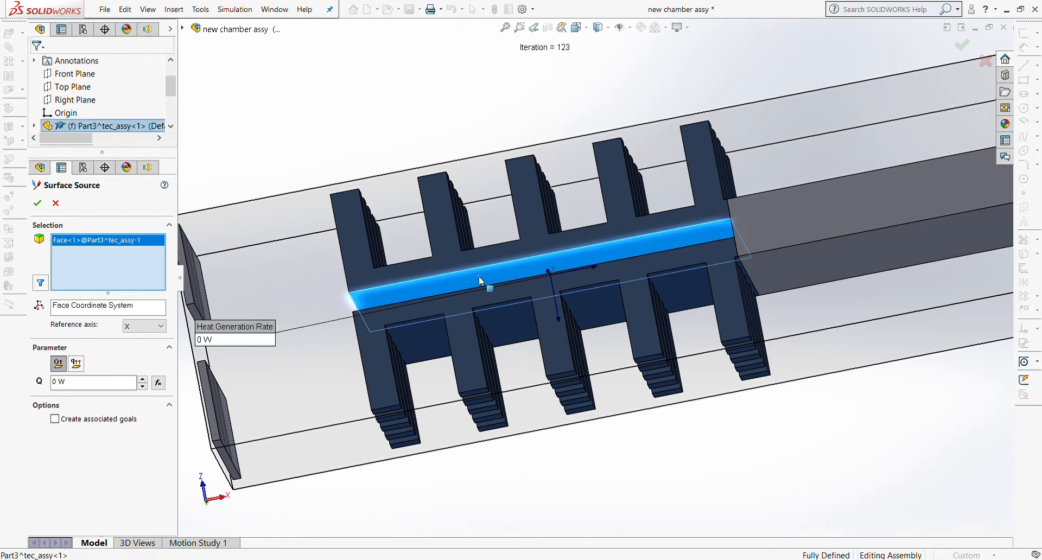
scroll(524, 461, up, 2)
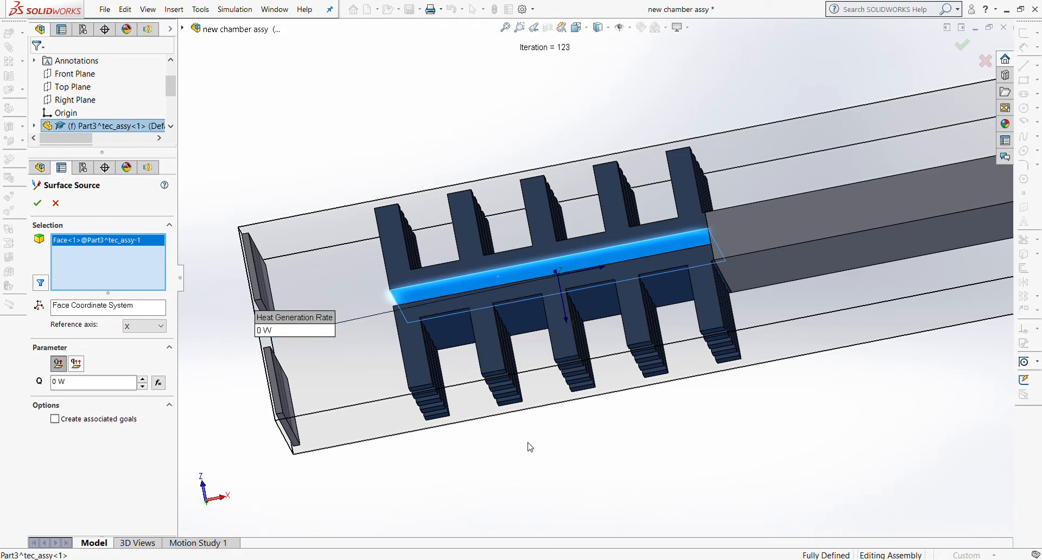
middle_drag(525, 451, 644, 437)
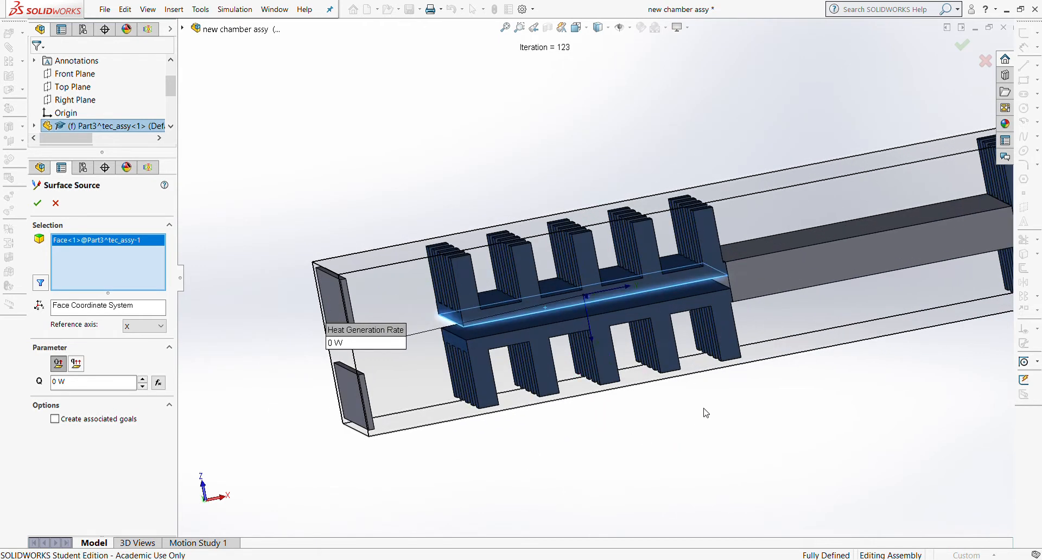
scroll(705, 413, down, 3)
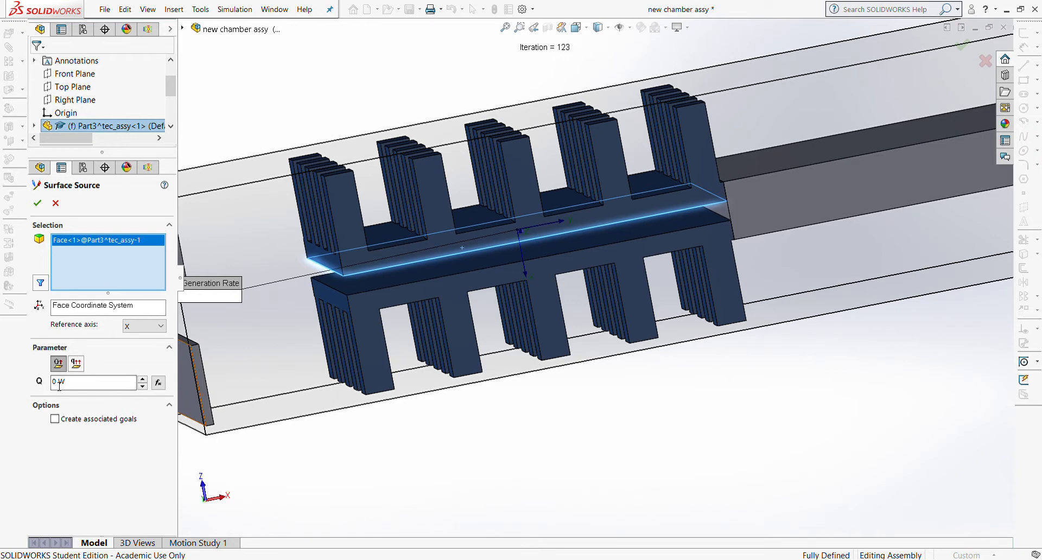
Step: Set the first module's surface source to a heat generation rate of 10 W and accept it
drag(59, 386, 48, 387)
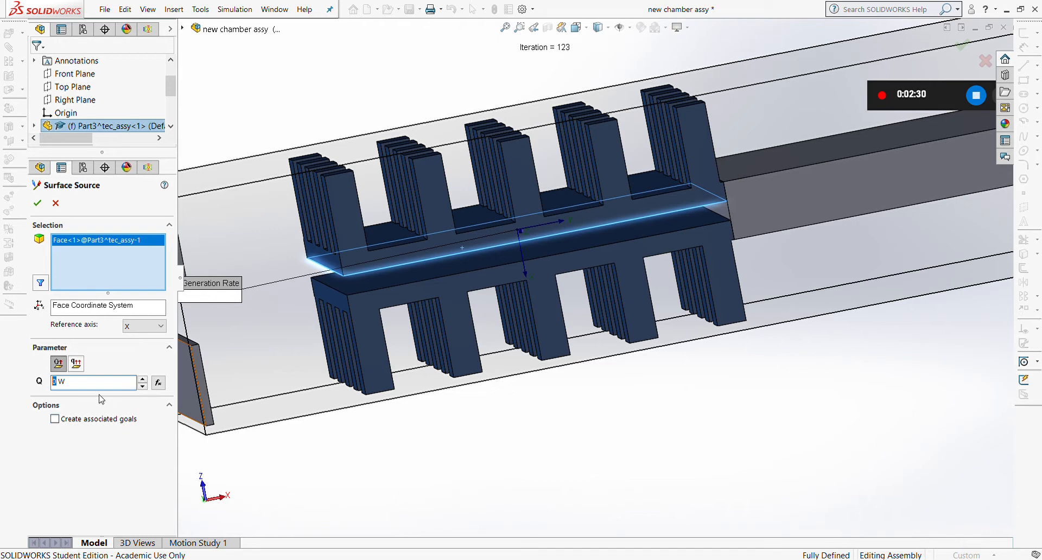
text(10)
scroll(592, 319, up, 3)
scroll(786, 294, up, 3)
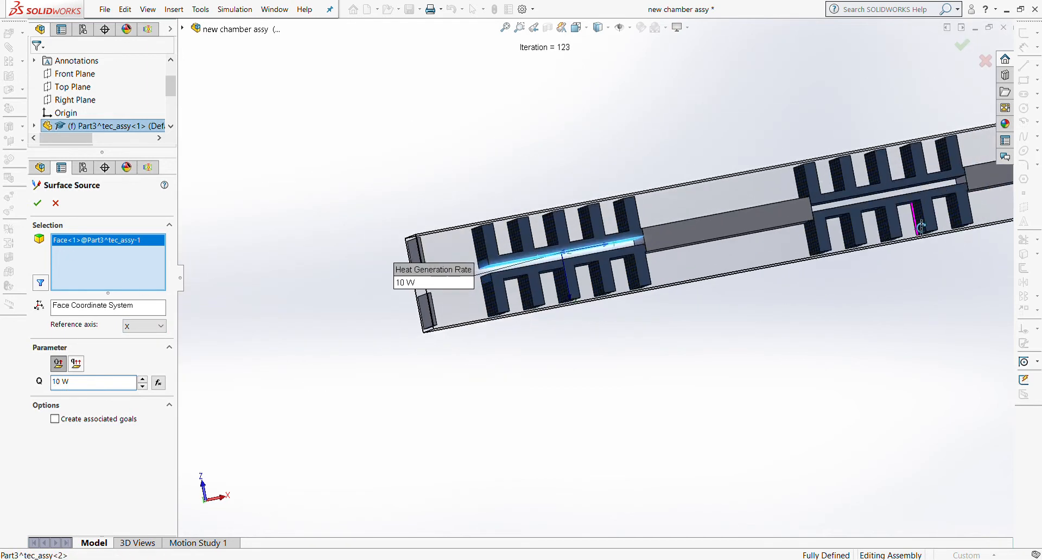
scroll(885, 201, down, 2)
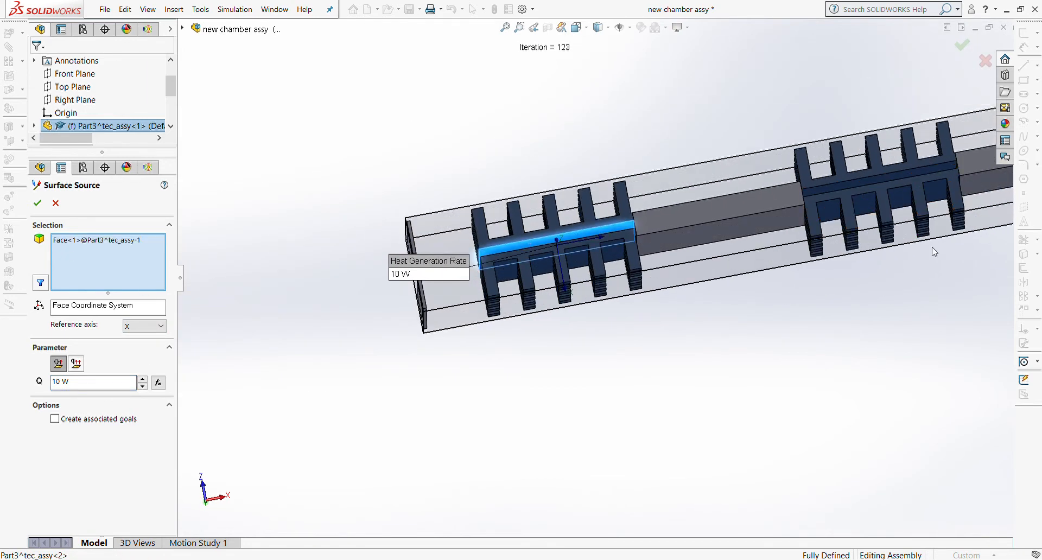
click(38, 204)
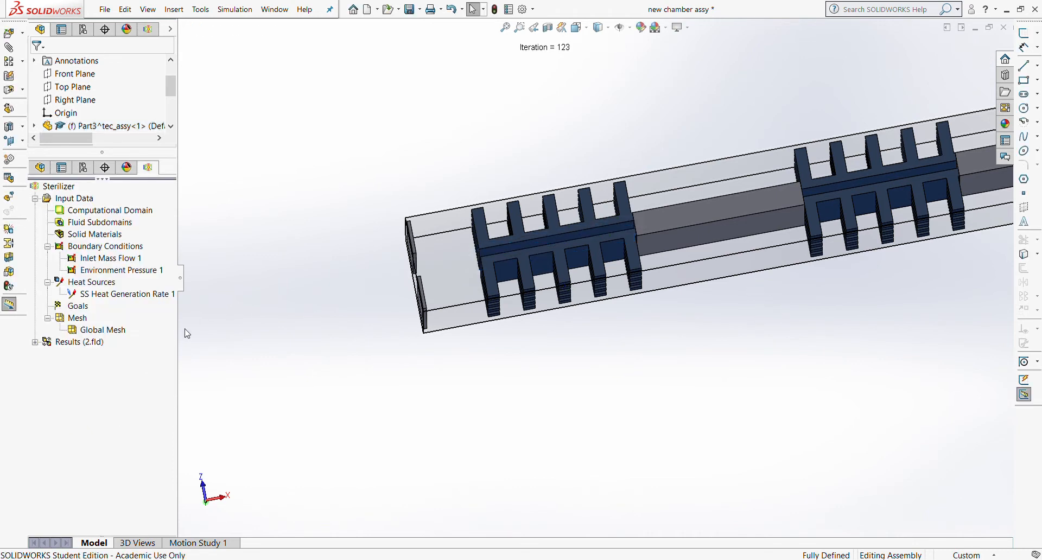
Step: Add a 10 W surface heat source on the underside of the upper heat sink's base in the middle module
click(152, 296)
click(282, 314)
click(844, 188)
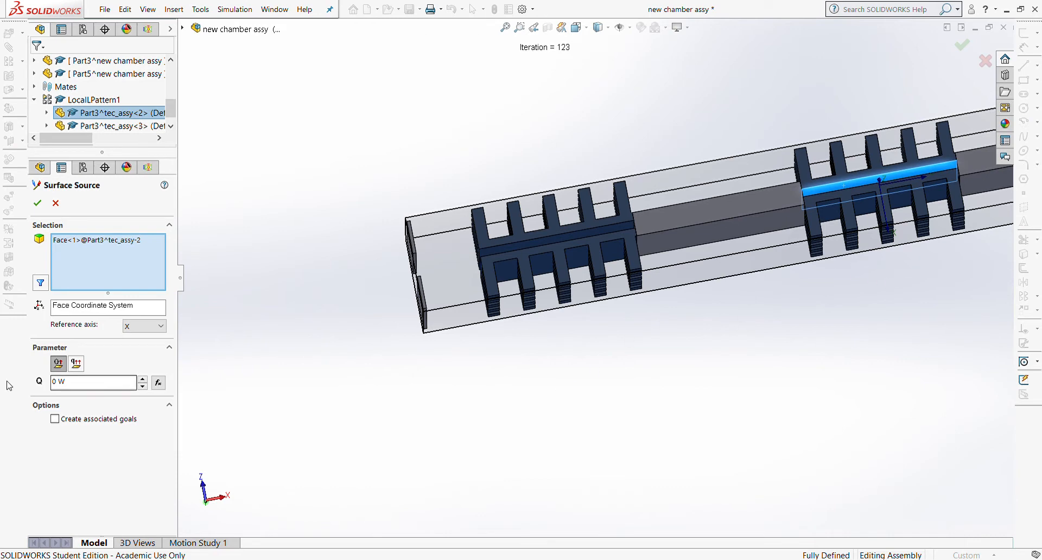
click(57, 382)
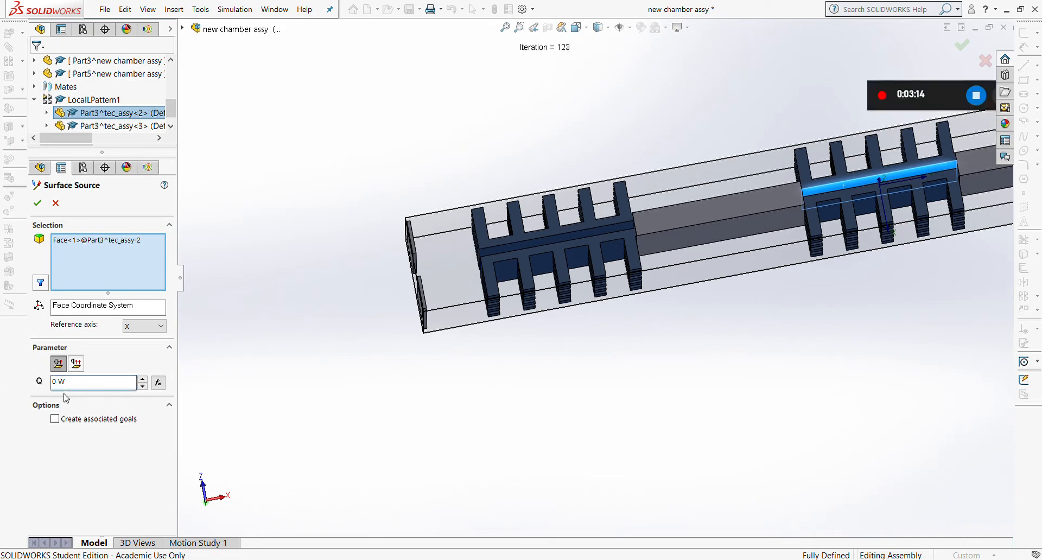
text(10)
click(37, 203)
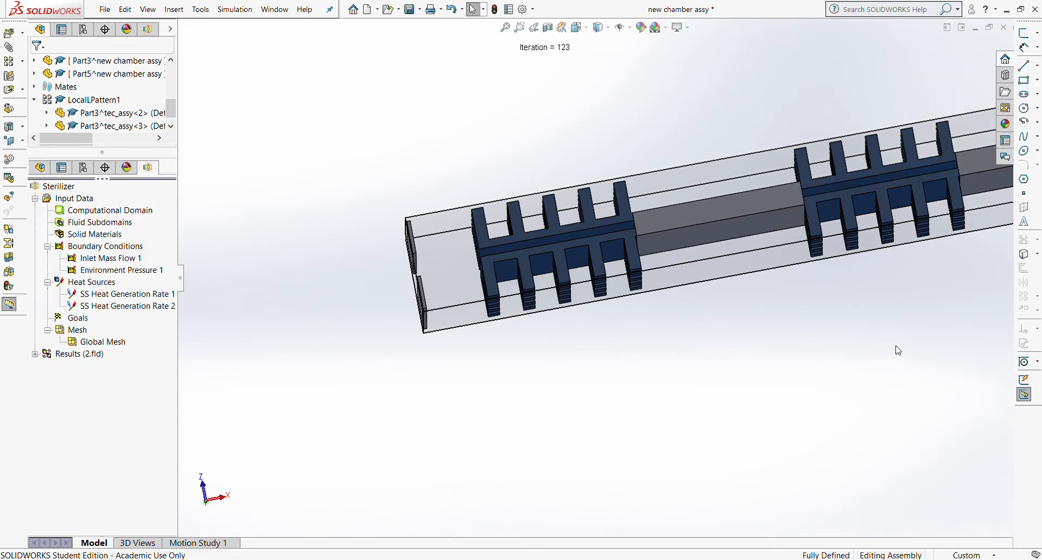
scroll(896, 348, up, 5)
scroll(885, 244, down, 4)
scroll(774, 204, down, 3)
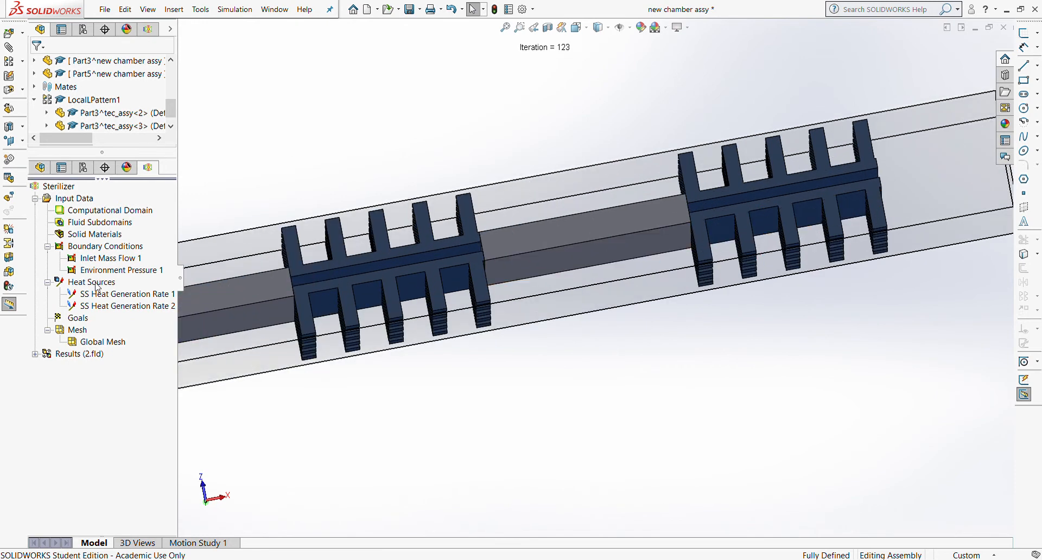
click(122, 294)
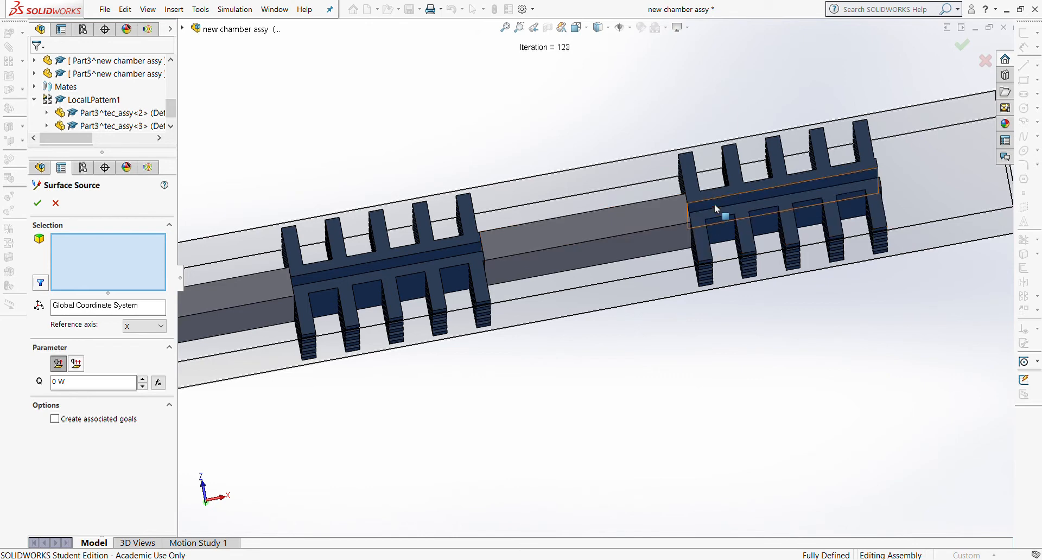
click(58, 205)
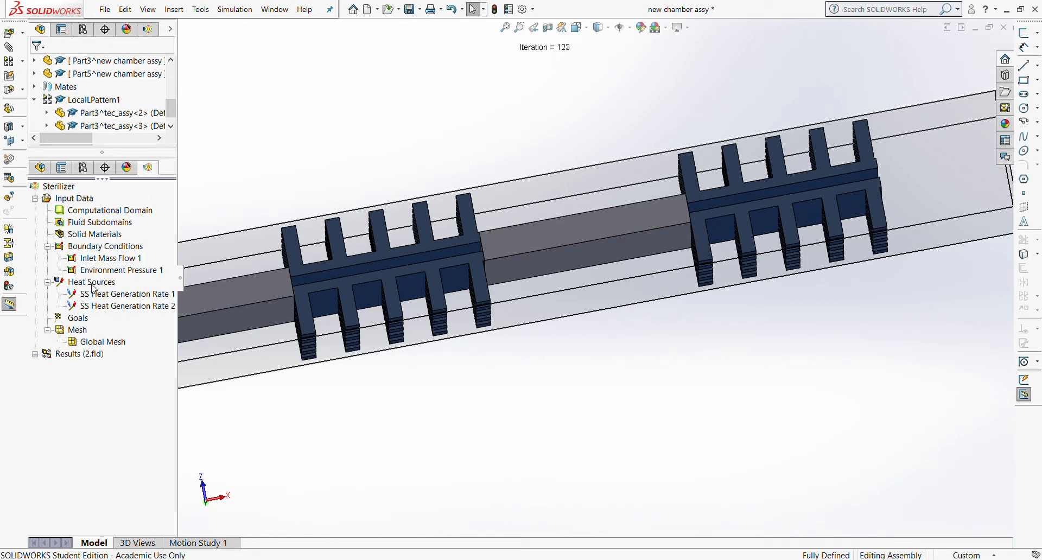
scroll(353, 329, up, 5)
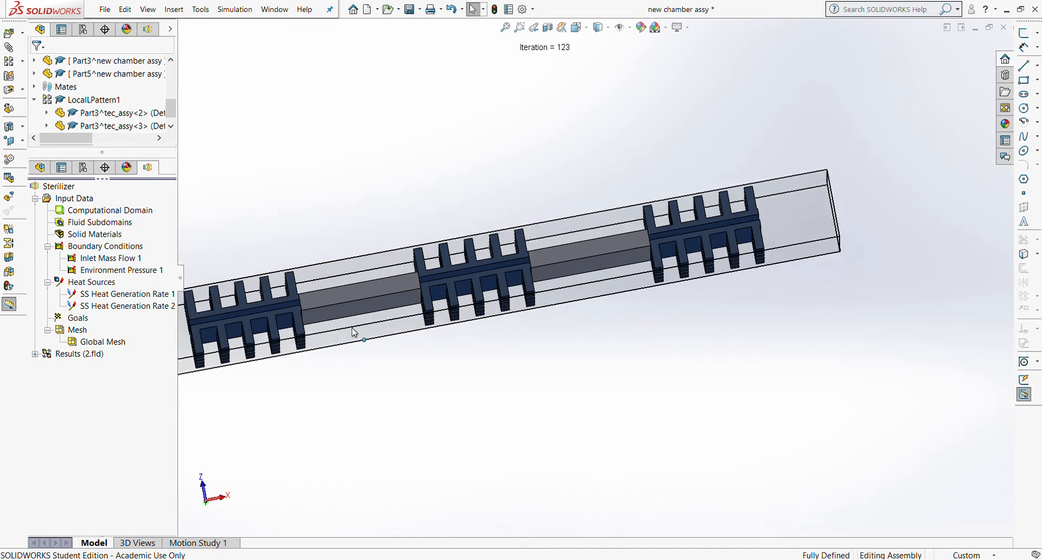
scroll(342, 303, down, 2)
scroll(365, 309, down, 2)
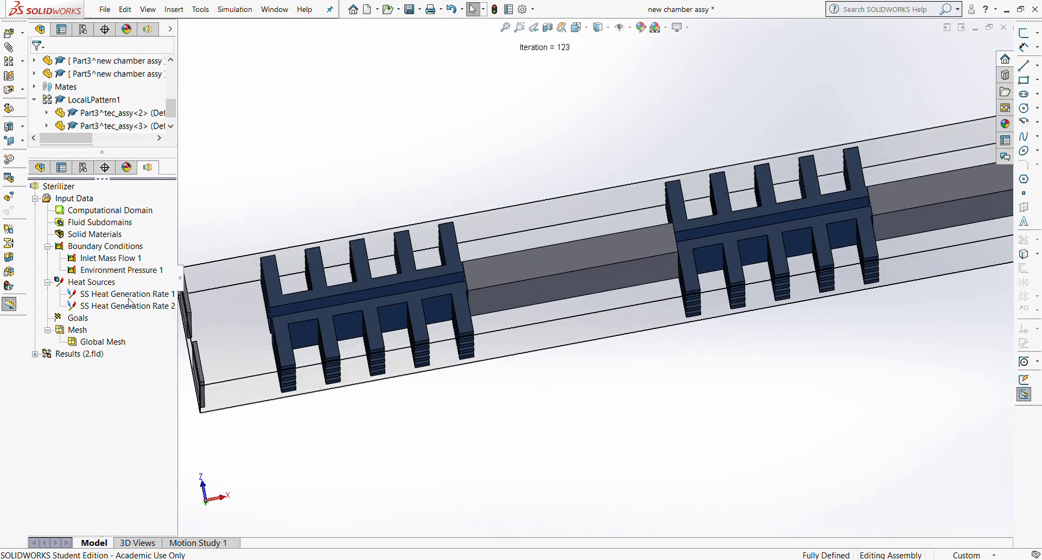
scroll(335, 297, down, 2)
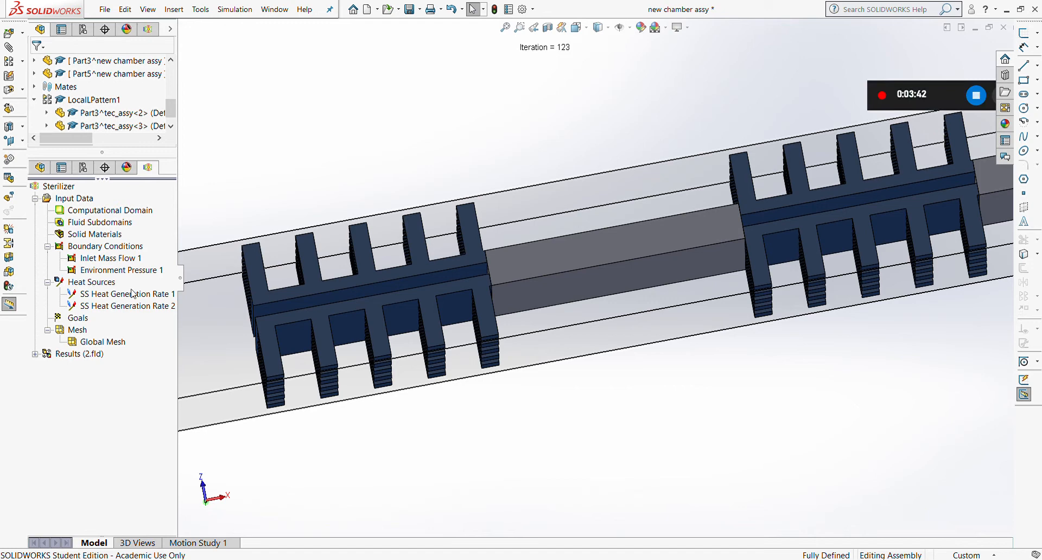
Step: Add a 10 W surface heat source on the underside of the upper heat sink's base in the third module at the far end
right_click(111, 284)
click(197, 309)
scroll(846, 344, up, 4)
scroll(877, 302, down, 2)
scroll(884, 291, up, 3)
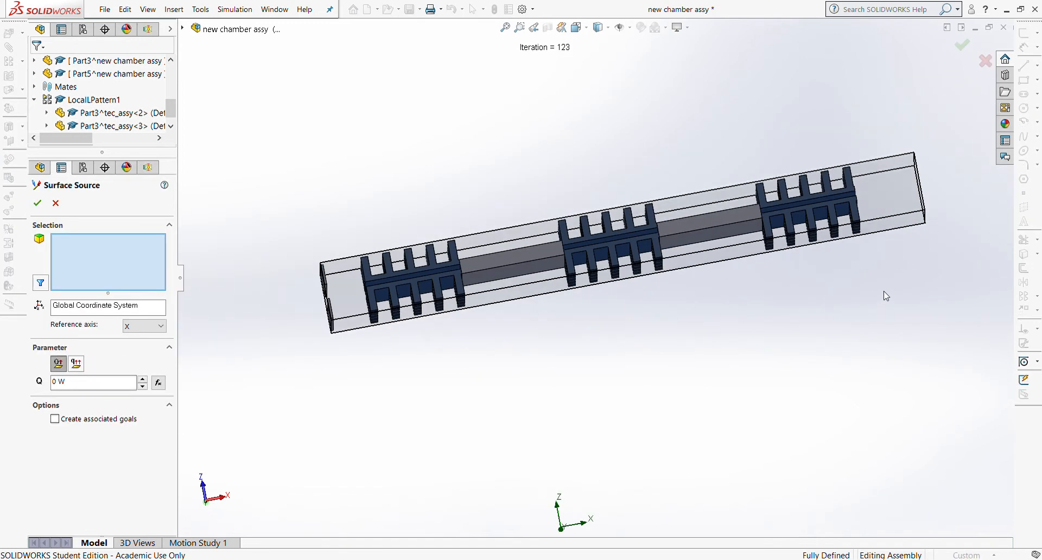
scroll(769, 225, down, 5)
click(638, 192)
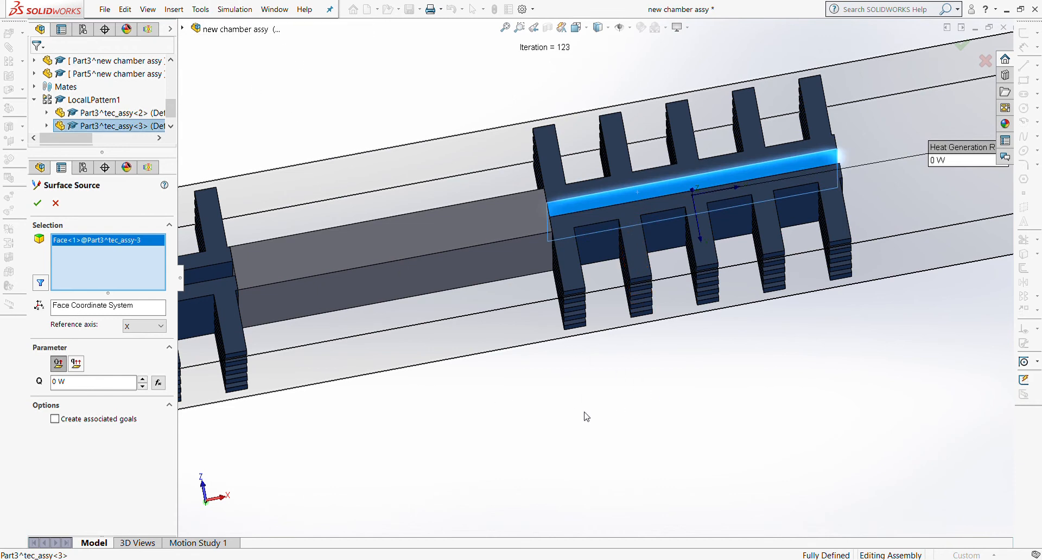
click(61, 382)
text(1)
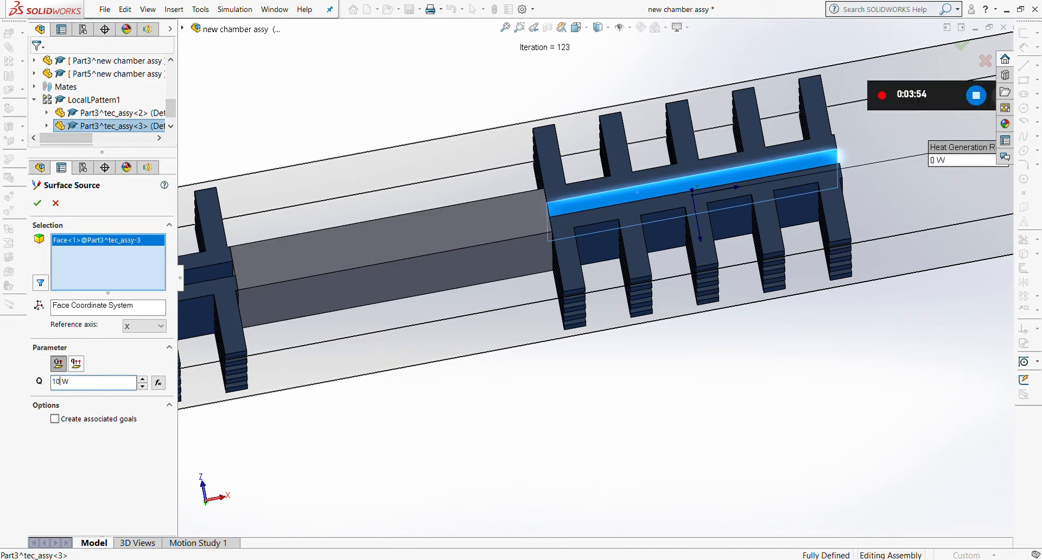
click(36, 204)
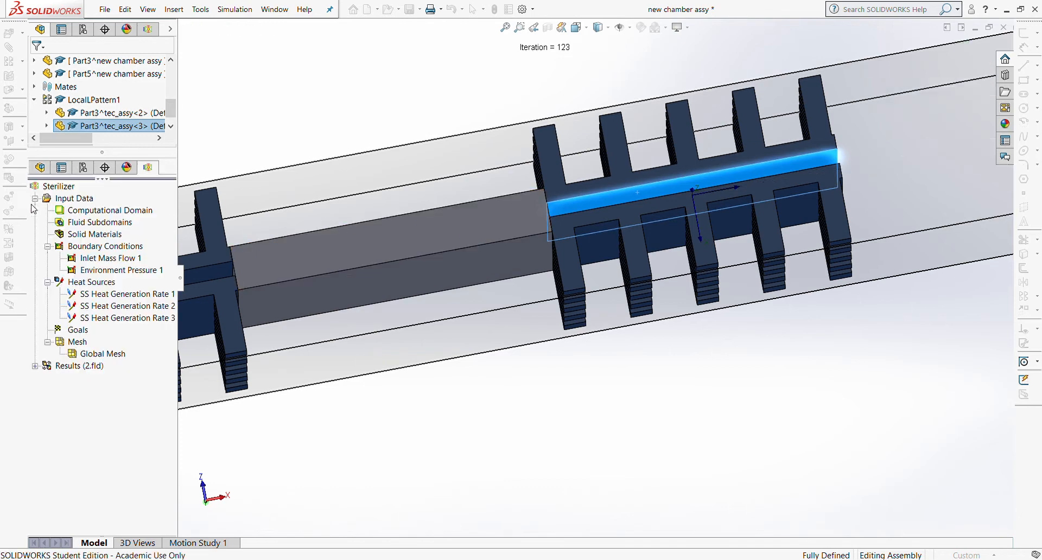
Step: Inspect the upper and lower heat sinks in all three modules from several angles and distances
scroll(682, 442, up, 7)
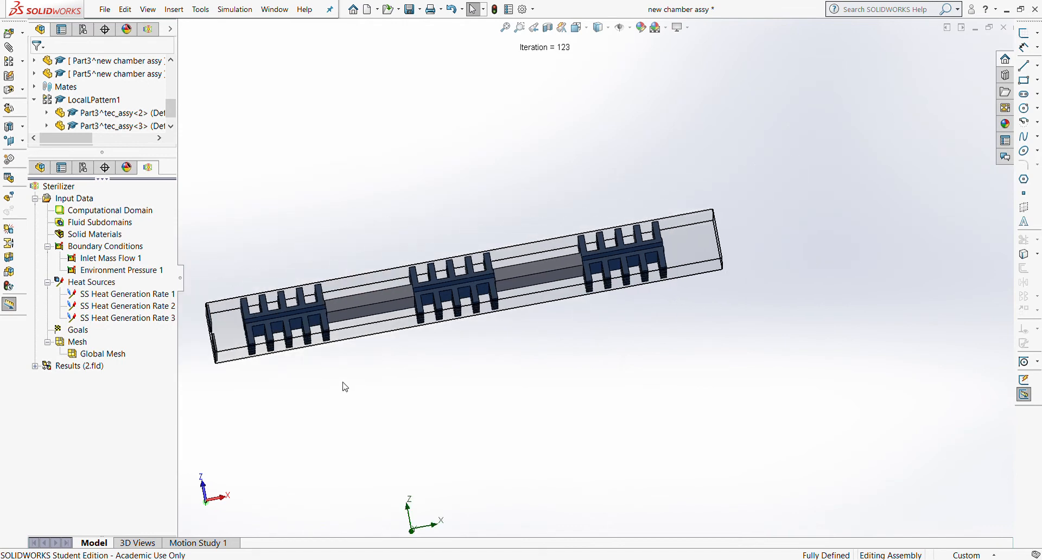
middle_drag(345, 386, 369, 427)
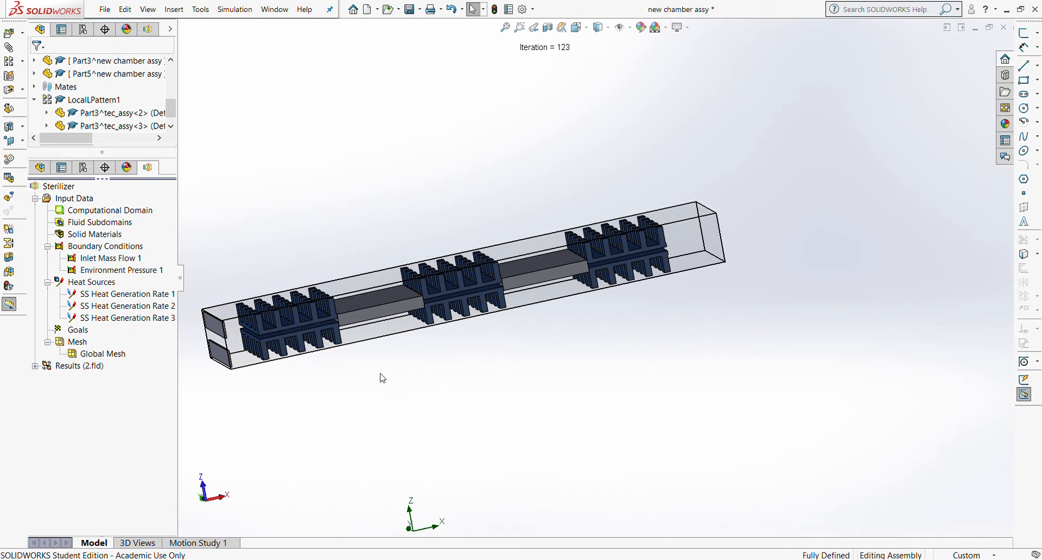
scroll(314, 315, down, 10)
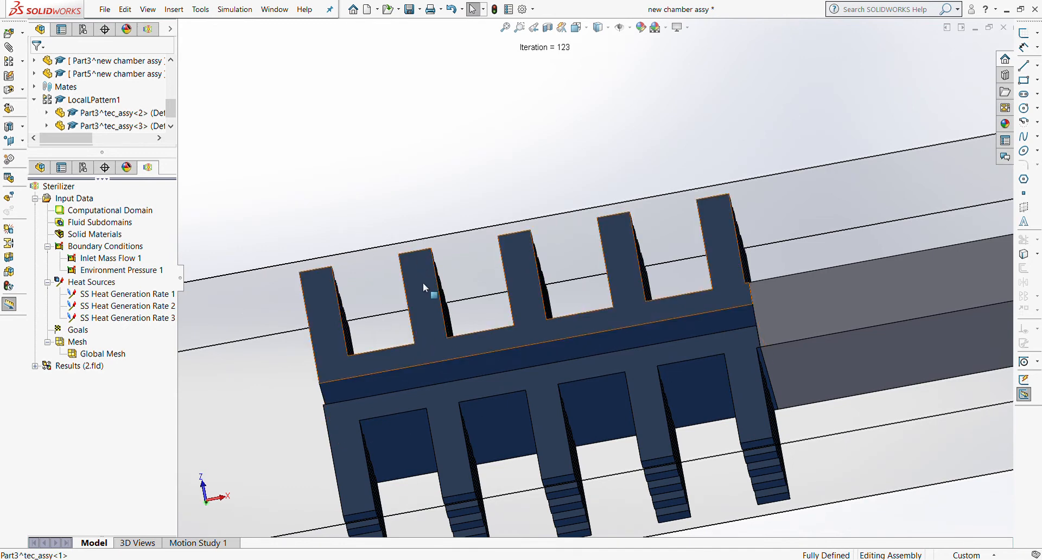
scroll(657, 309, up, 5)
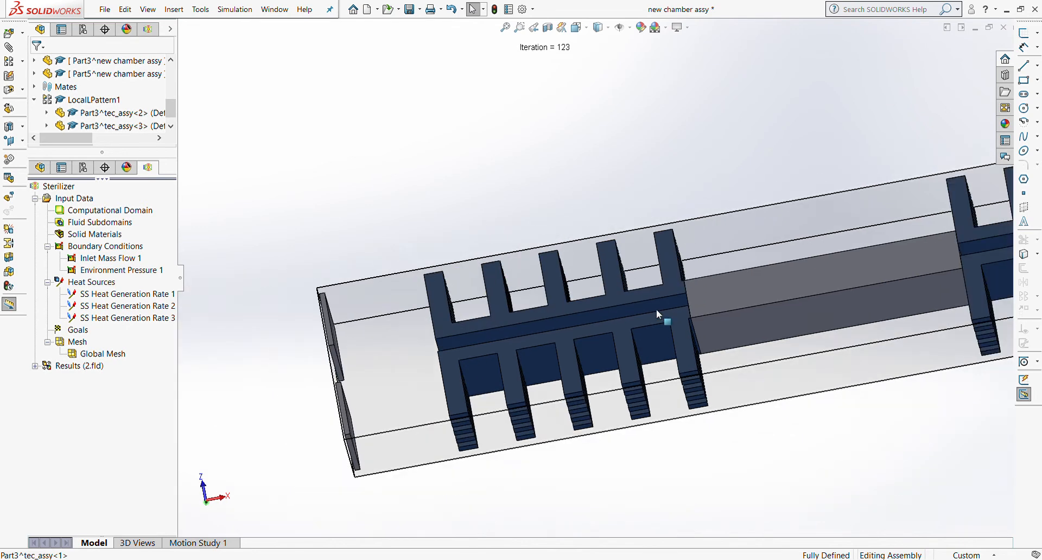
scroll(828, 307, up, 1)
scroll(826, 299, up, 2)
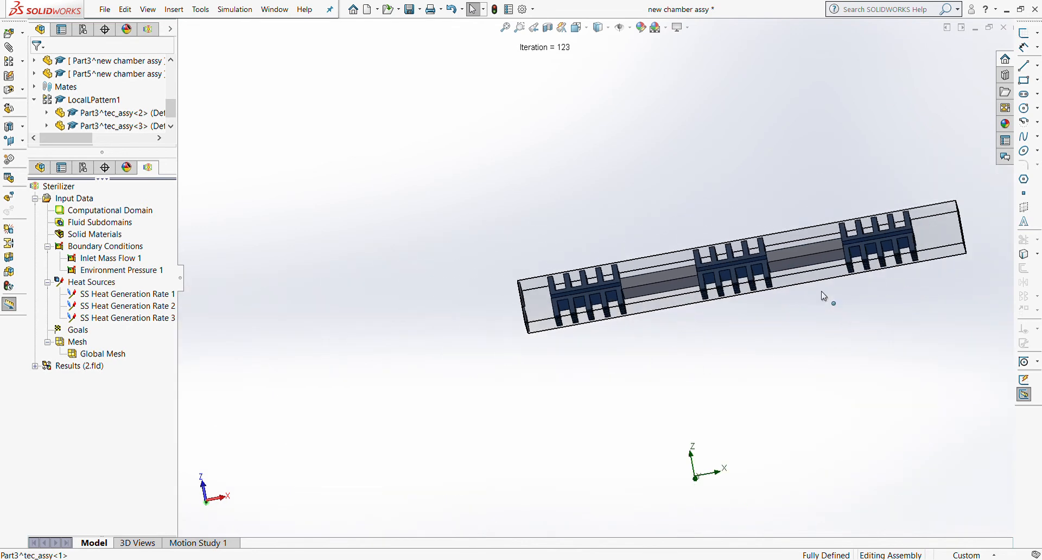
scroll(808, 309, up, 1)
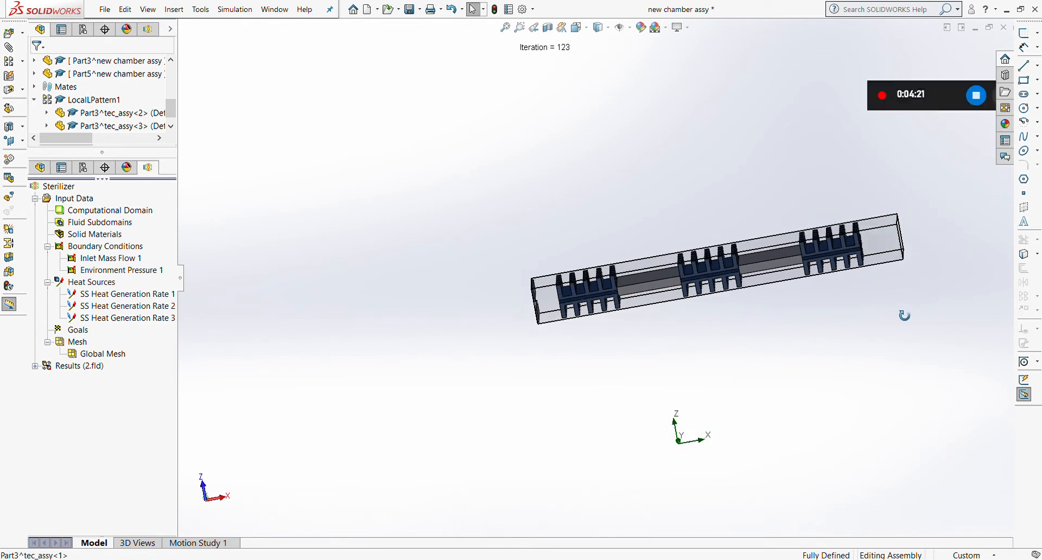
scroll(868, 293, down, 4)
scroll(729, 238, down, 1)
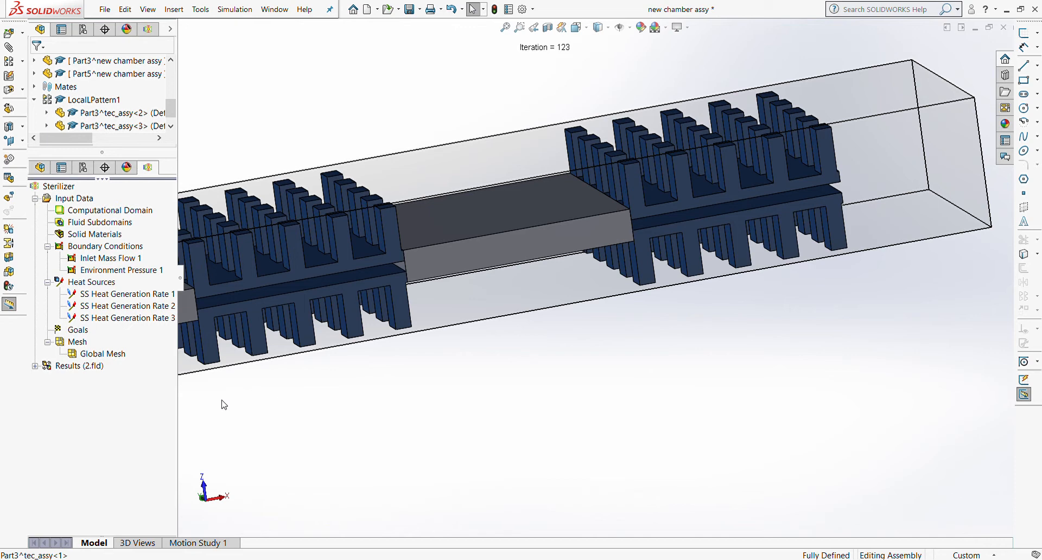
scroll(341, 413, up, 2)
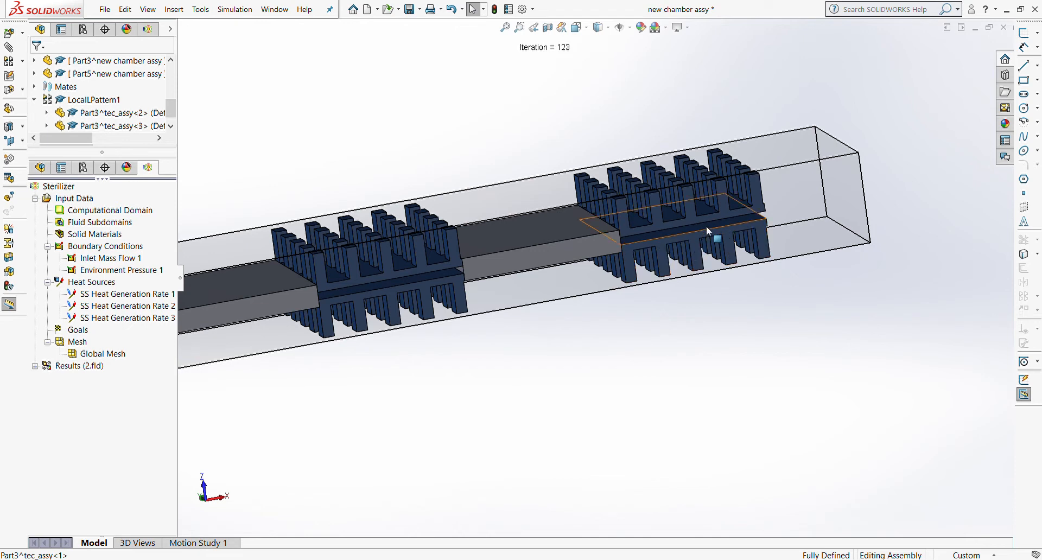
Step: Add a -10 W surface heat source on the top face of the lower heat sink's base in the third module at the far end
scroll(708, 229, down, 3)
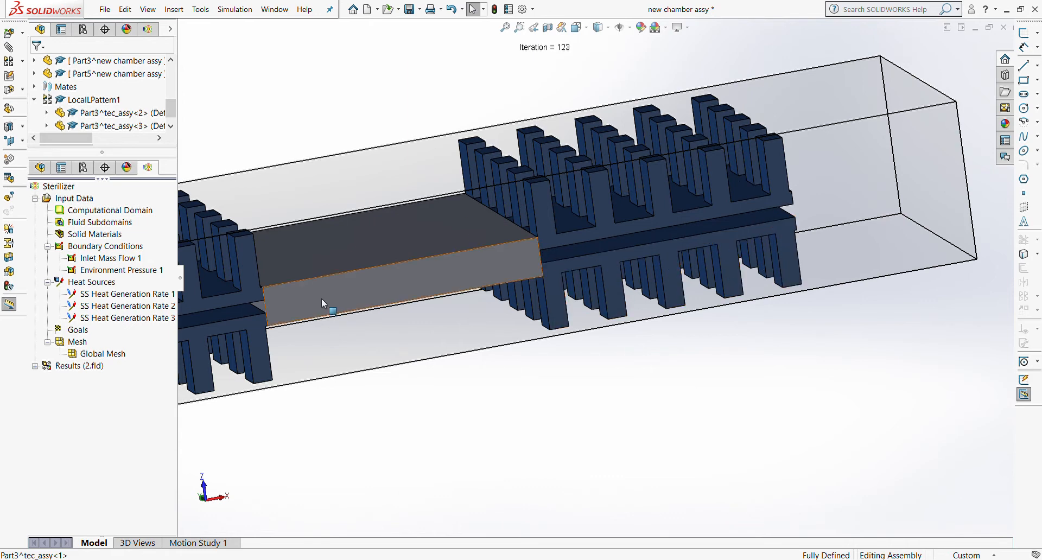
double_click(116, 296)
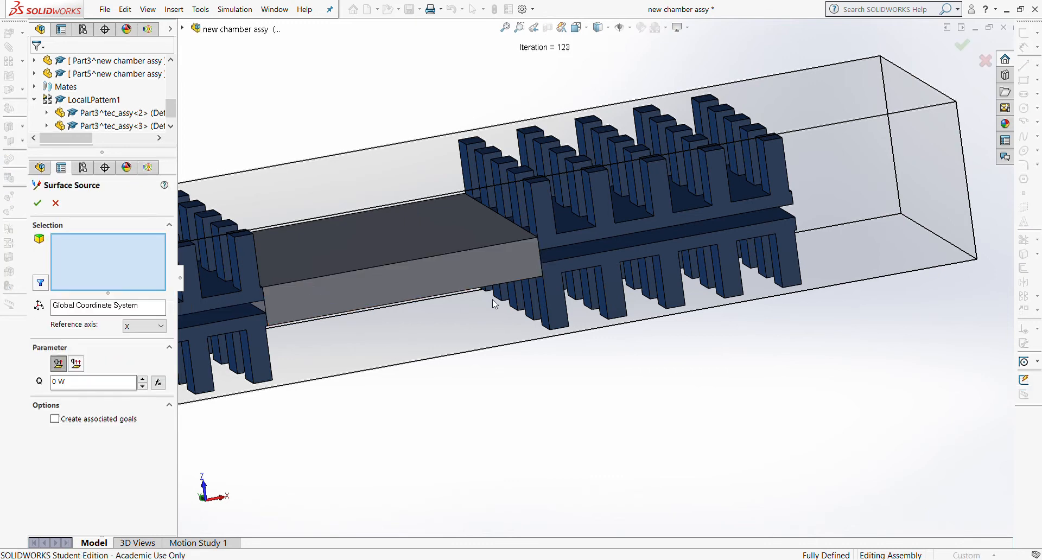
click(715, 222)
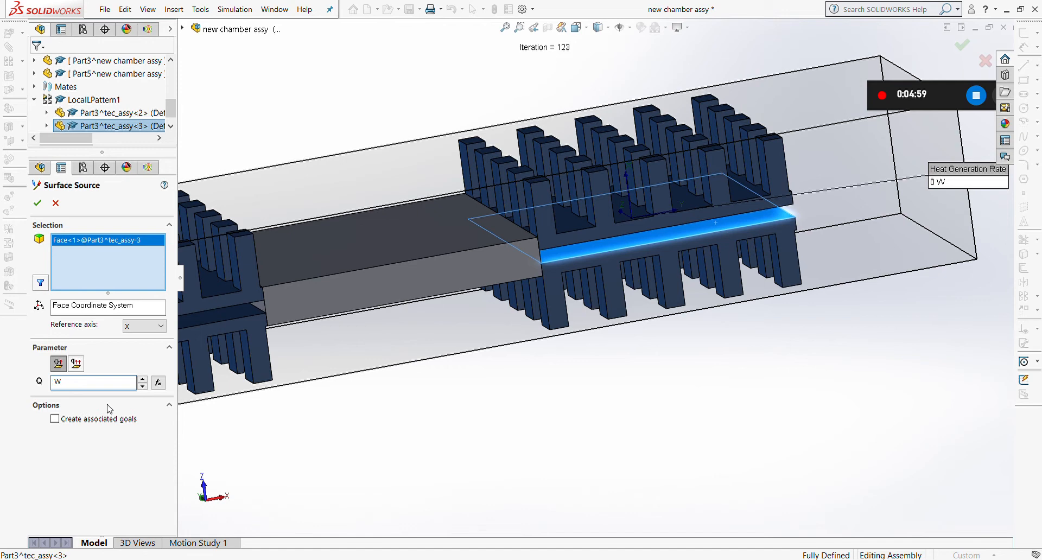
text(-10)
click(37, 205)
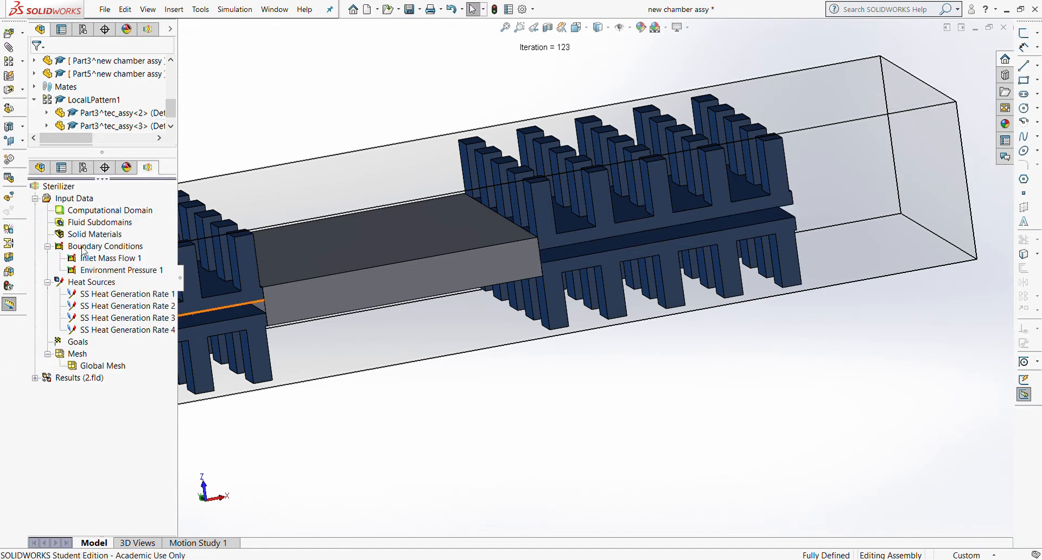
click(113, 331)
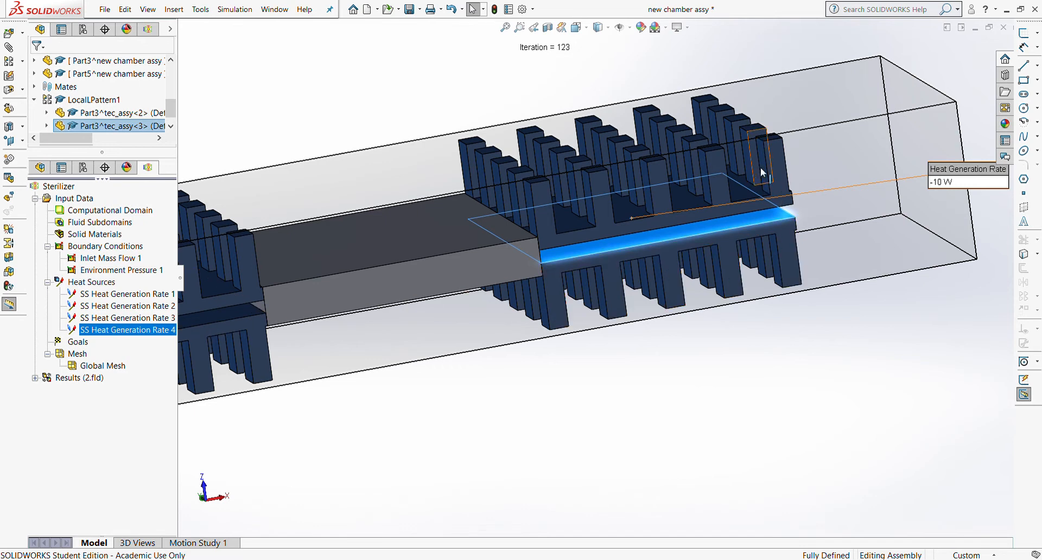
Step: Add one -10 W surface heat source covering the top faces of the lower heat sink bases in the third and middle modules
scroll(402, 308, up, 5)
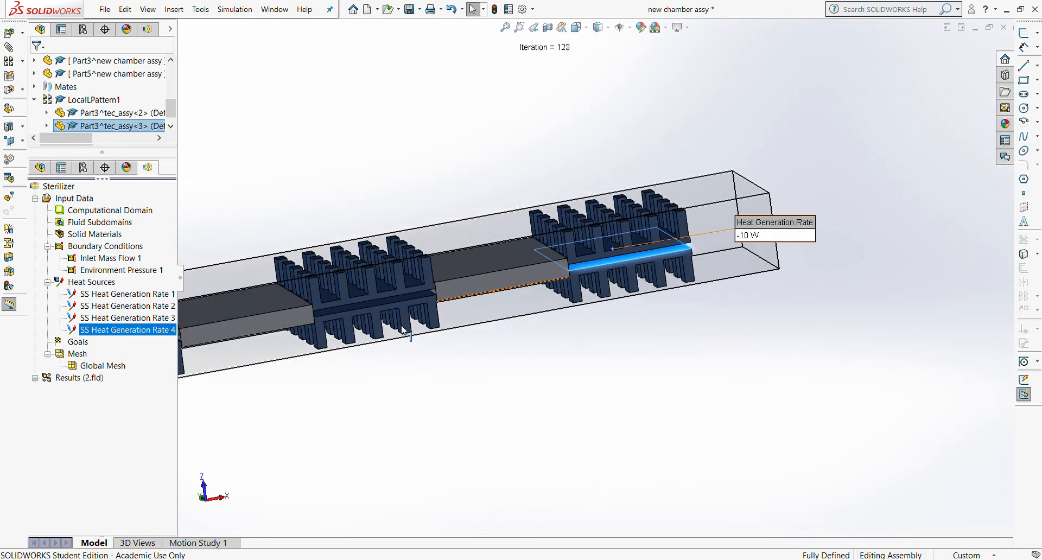
click(97, 283)
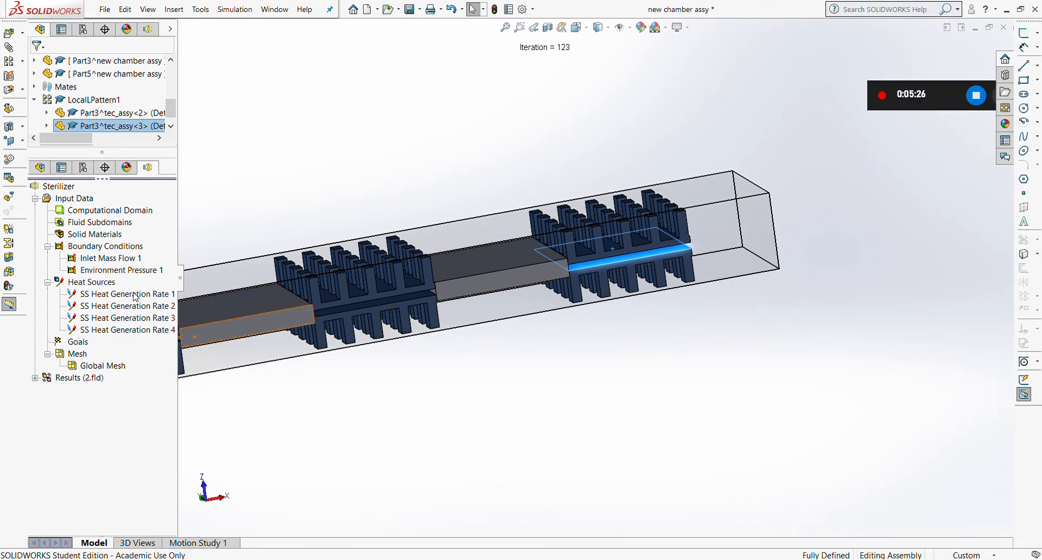
double_click(135, 294)
click(367, 305)
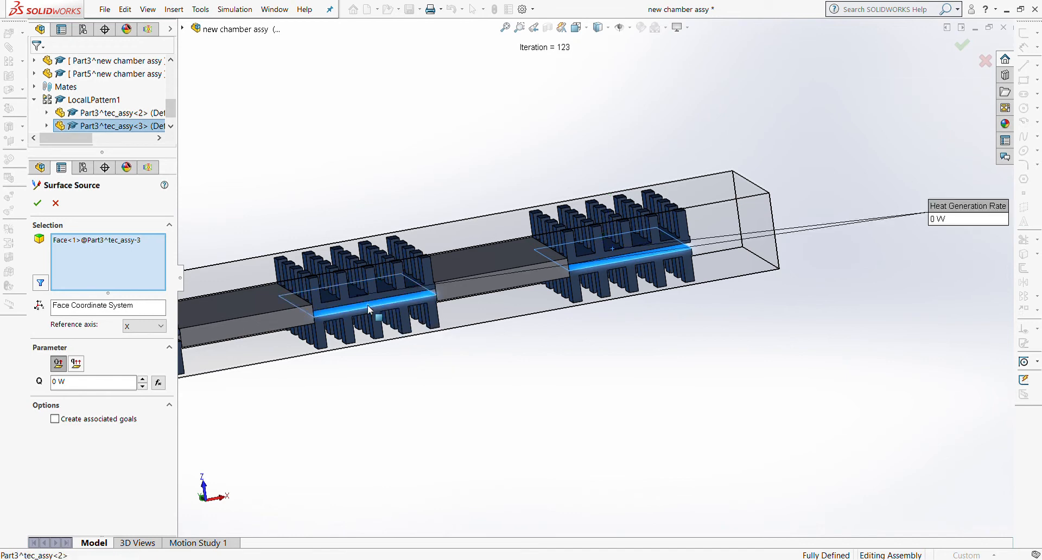
click(75, 388)
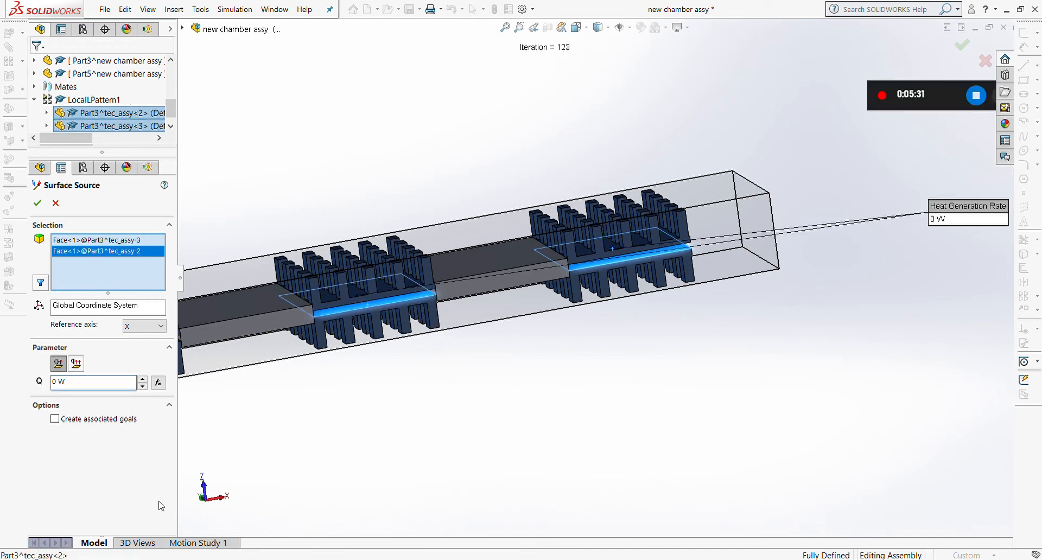
text(-10)
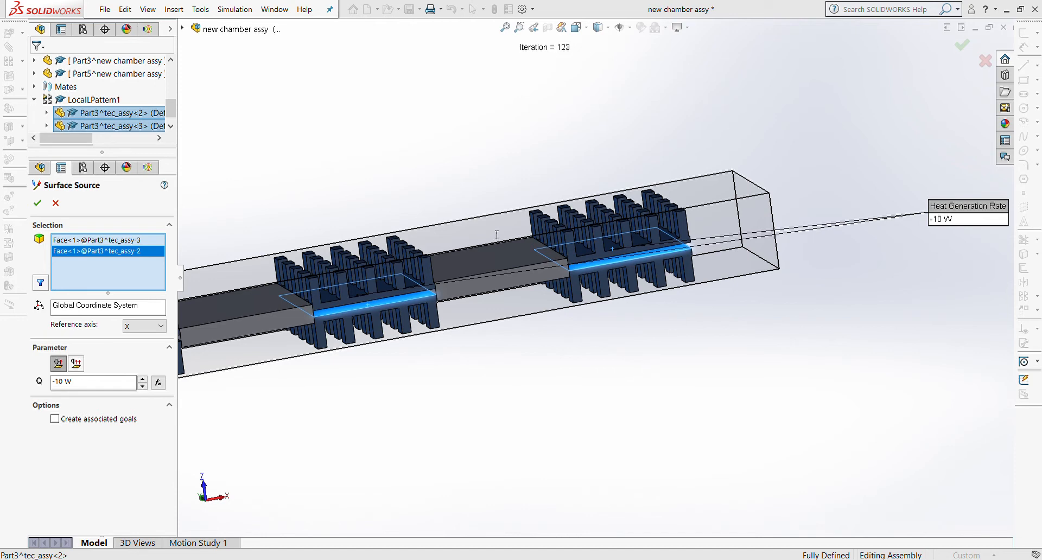
key(Return)
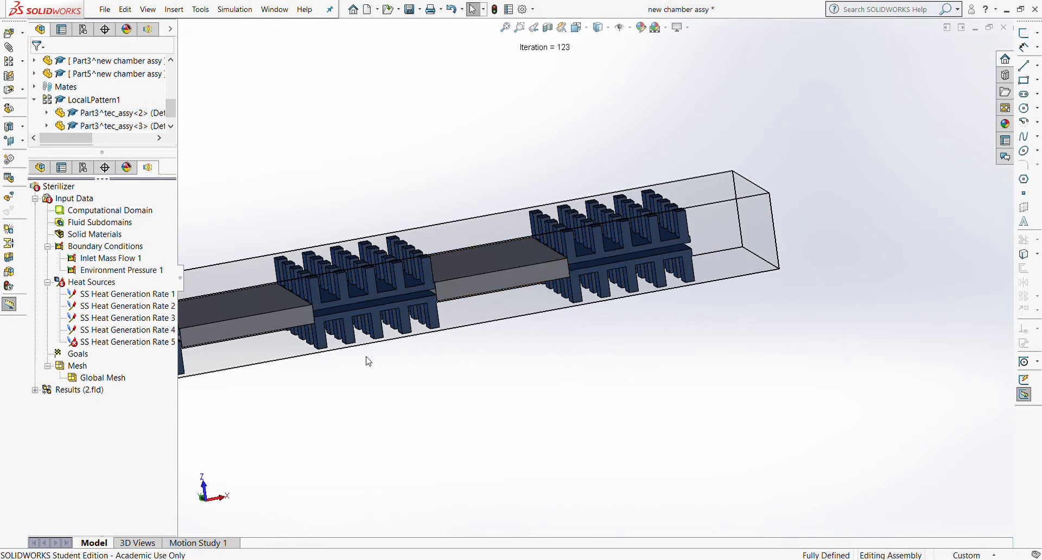
Step: Add a -10 W surface heat source on only the top face of the lower heat sink's base in the middle module
scroll(271, 382, up, 2)
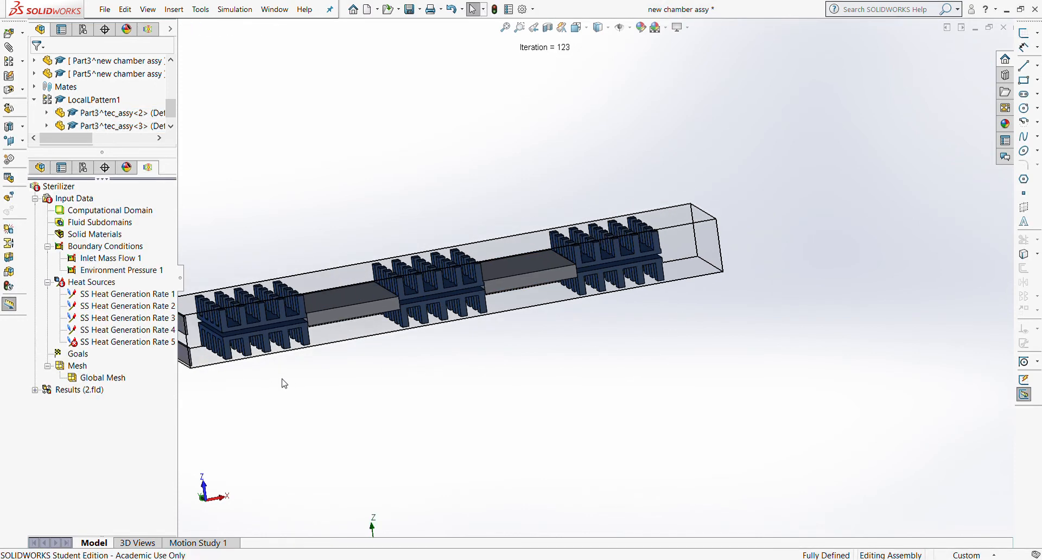
right_click(95, 280)
click(123, 286)
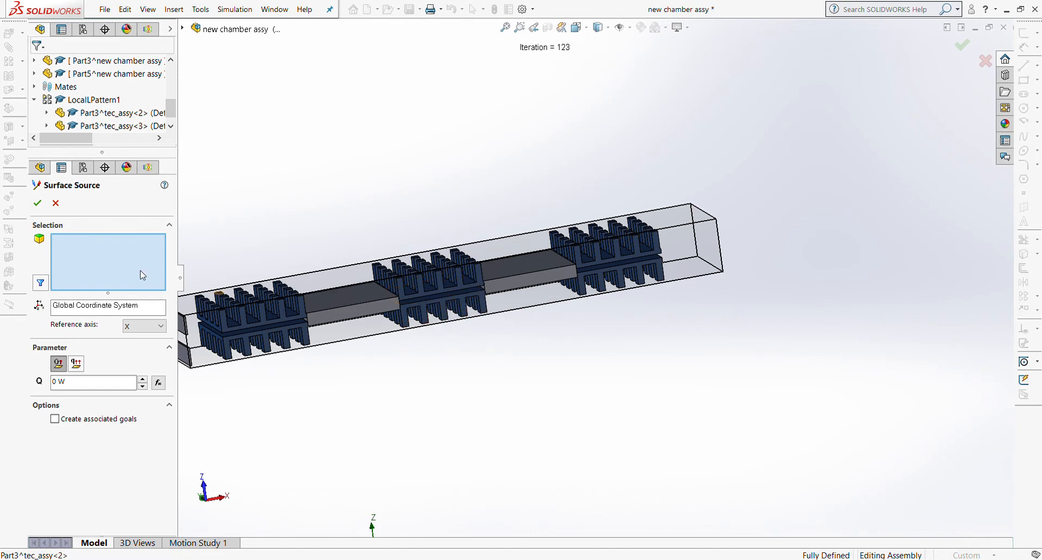
scroll(370, 288, down, 8)
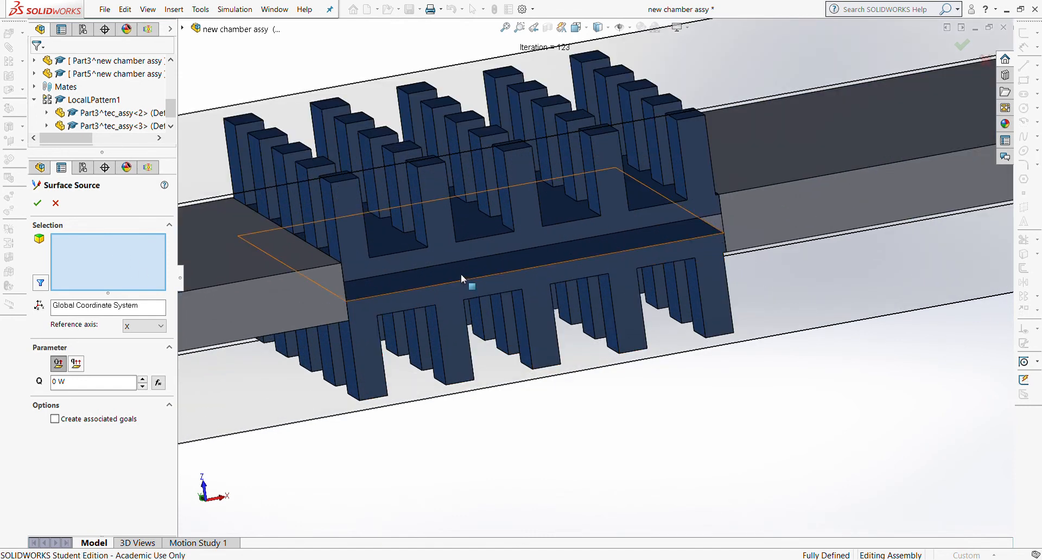
click(461, 274)
click(57, 383)
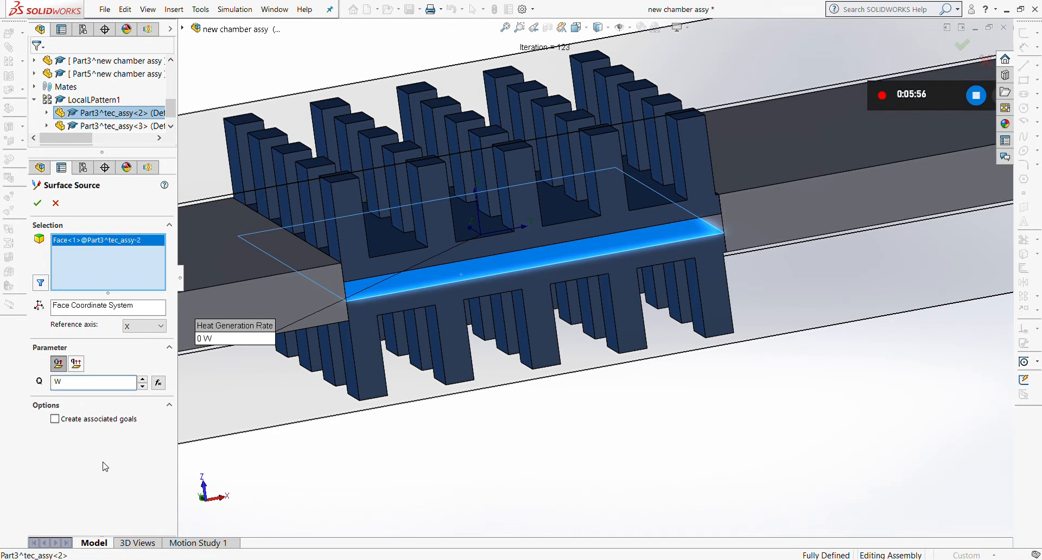
text(-10)
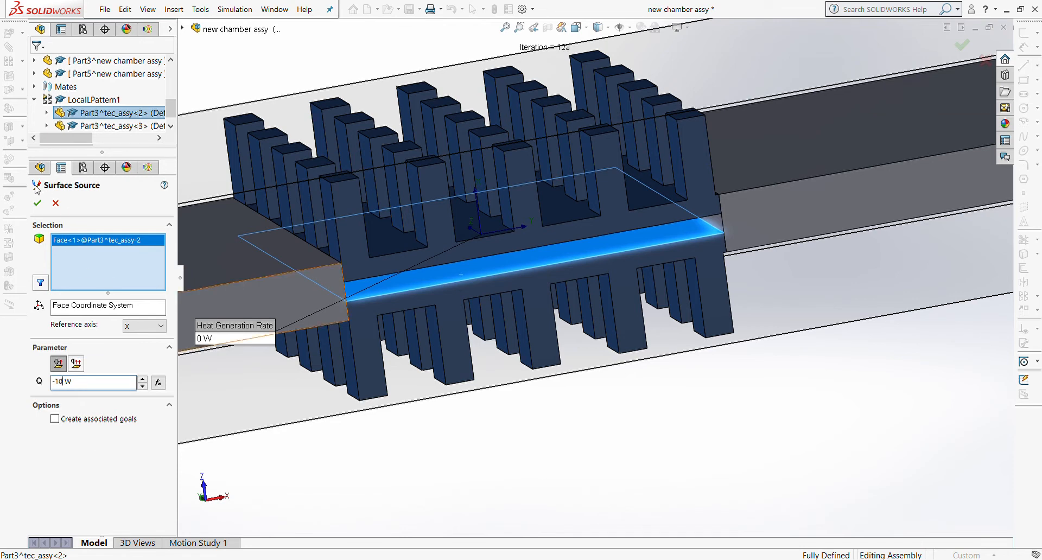
click(38, 204)
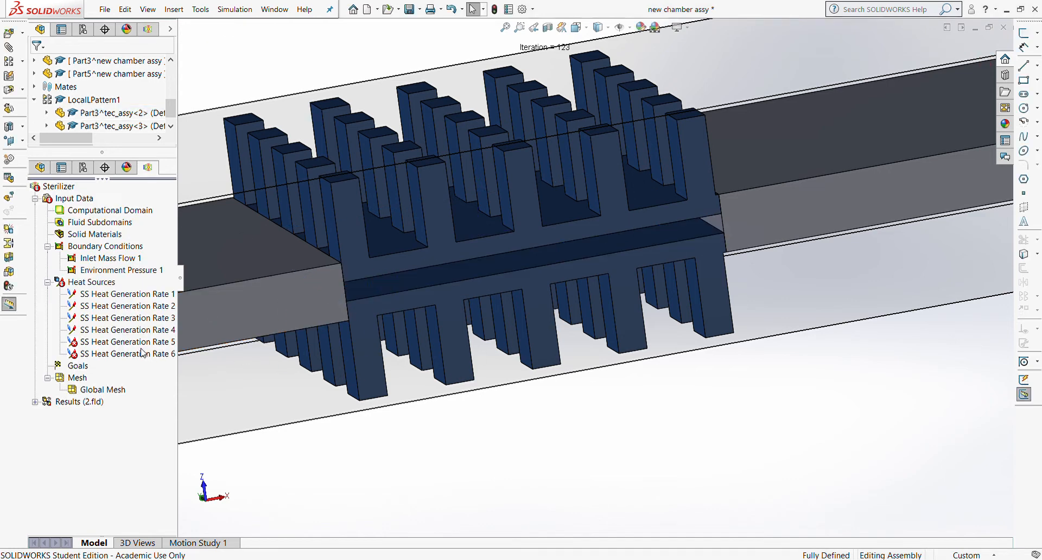
Step: Review surface heat sources 1 to 5 one by one, checking which heat sink faces and heat generation rate each one uses
click(140, 345)
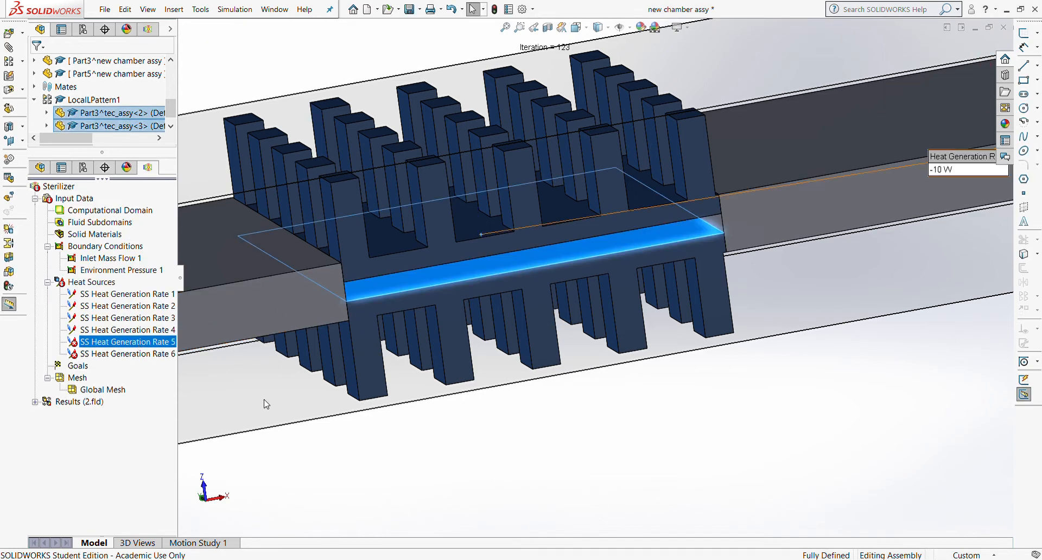
click(444, 476)
scroll(388, 468, up, 2)
scroll(416, 428, up, 3)
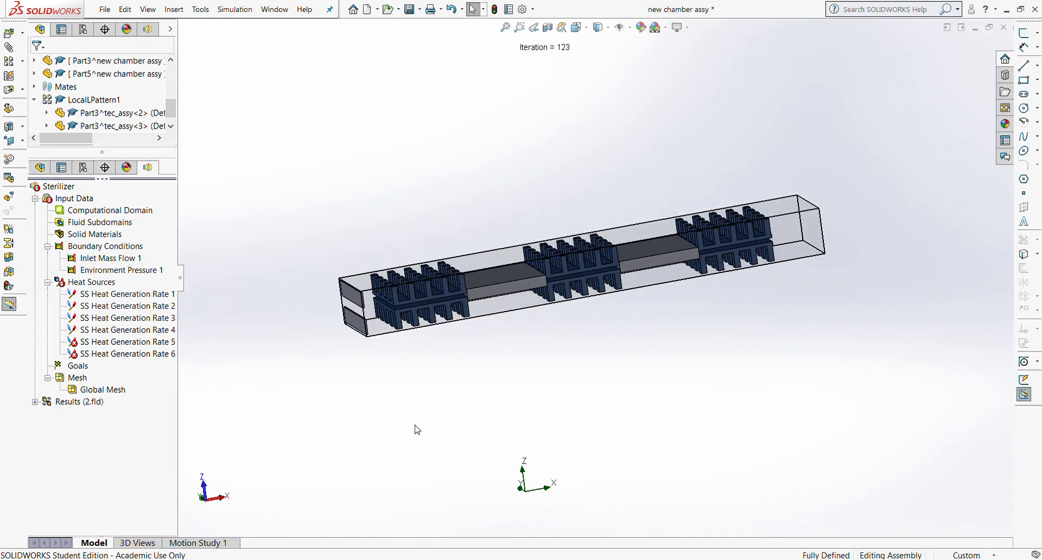
scroll(456, 344, down, 4)
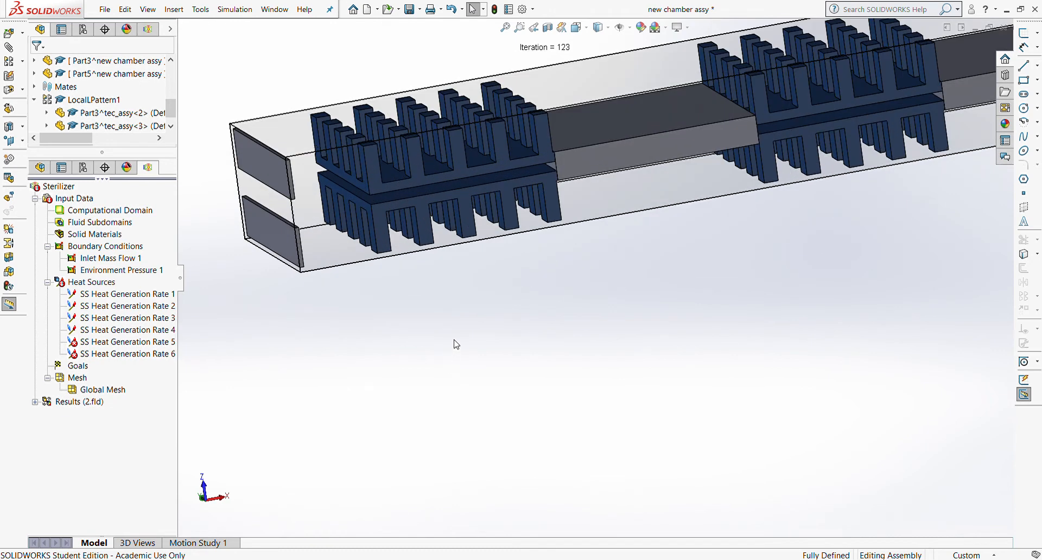
click(155, 331)
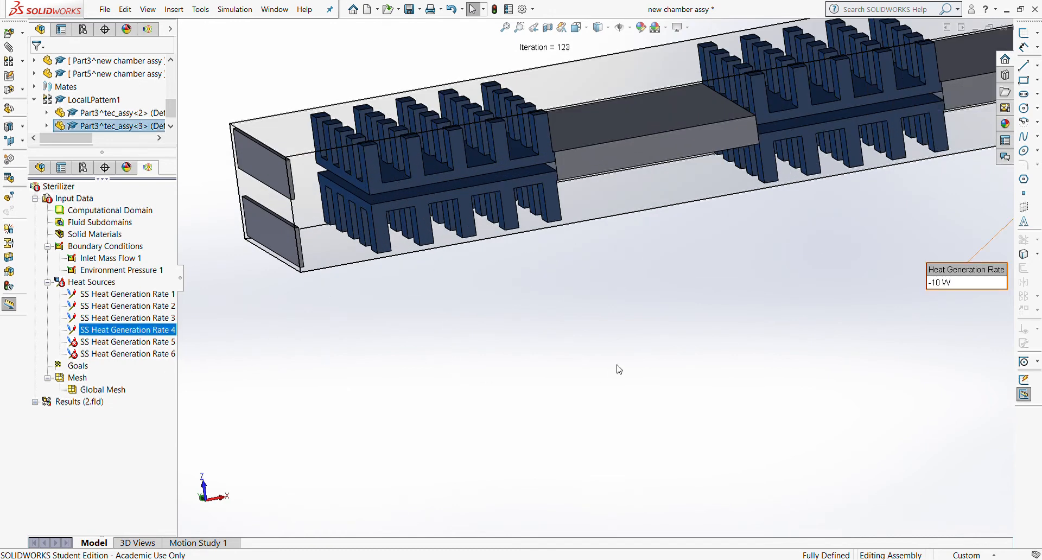
scroll(711, 348, up, 3)
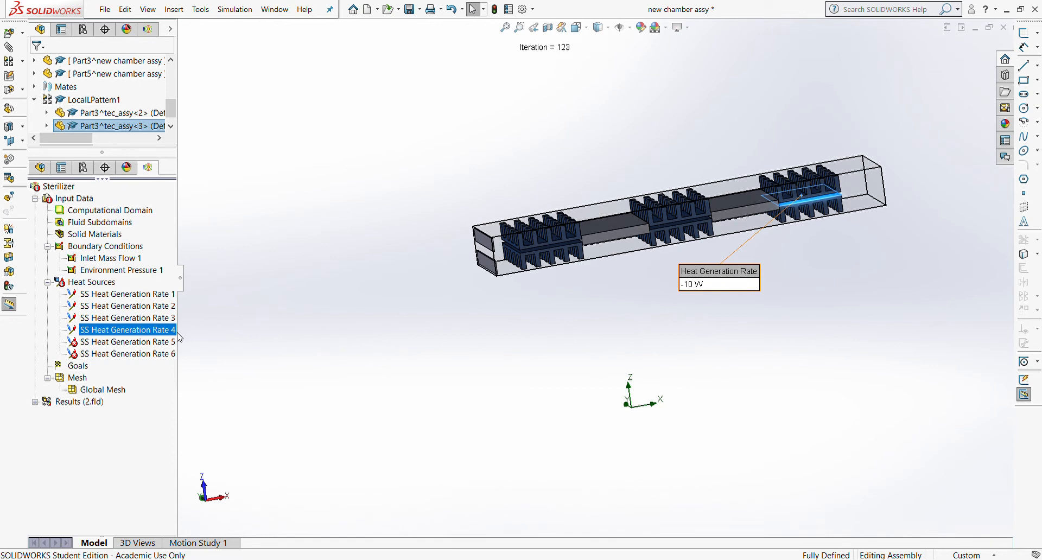
click(159, 296)
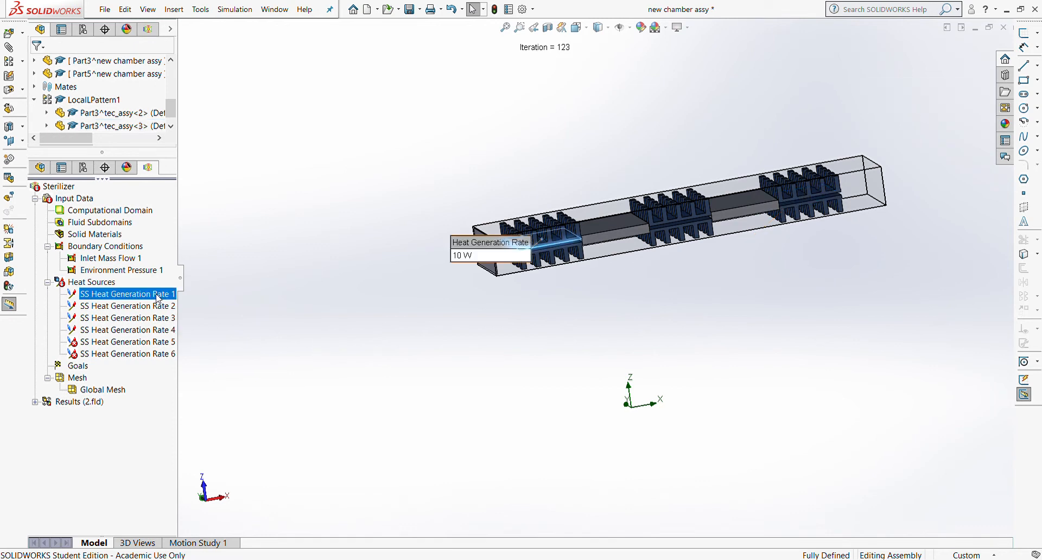
click(154, 307)
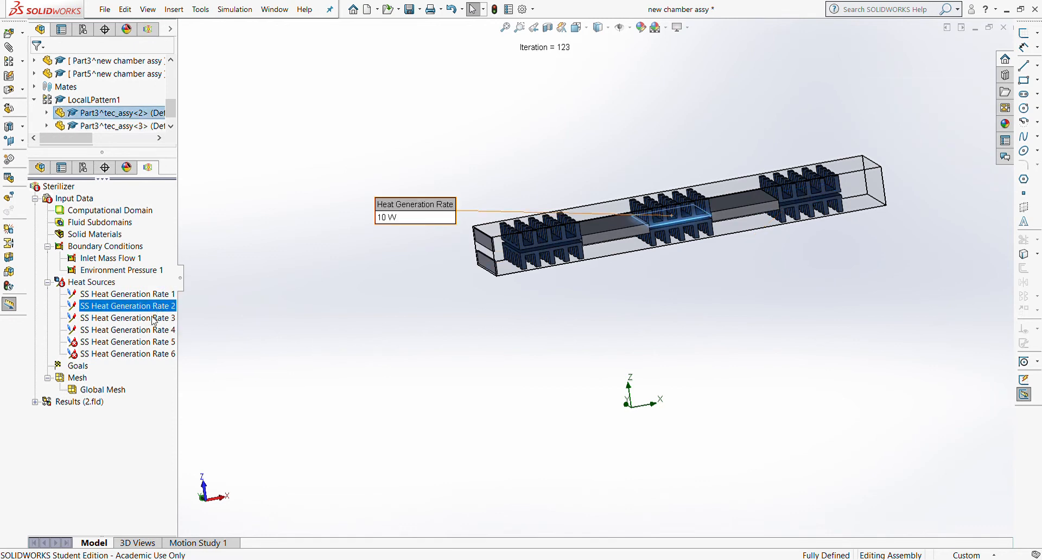
click(154, 319)
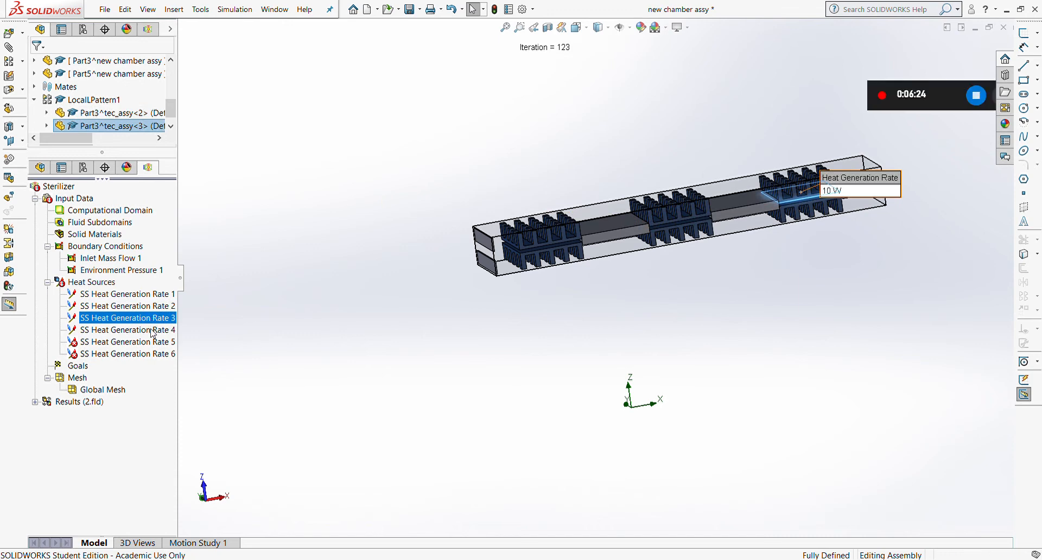
click(152, 331)
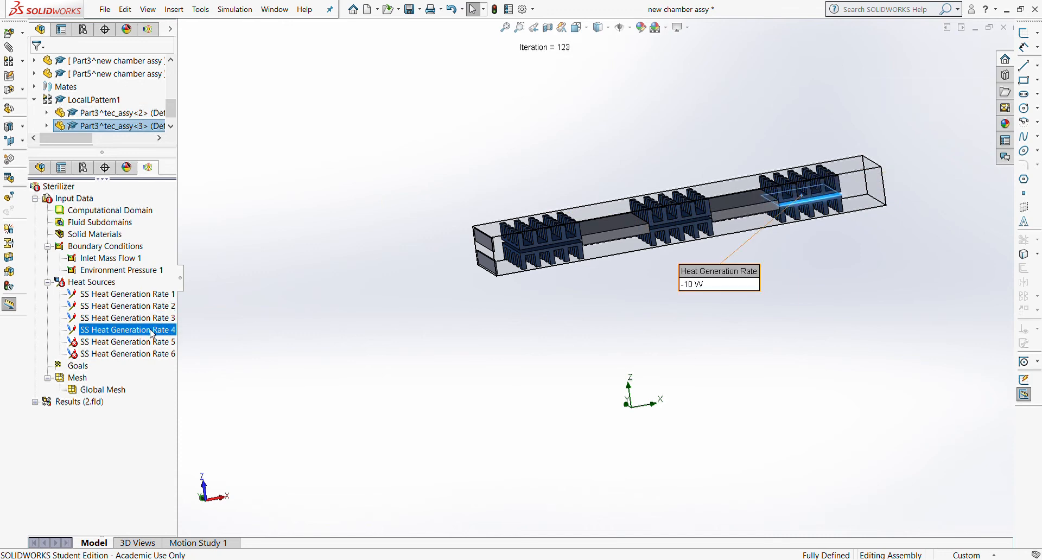
click(152, 343)
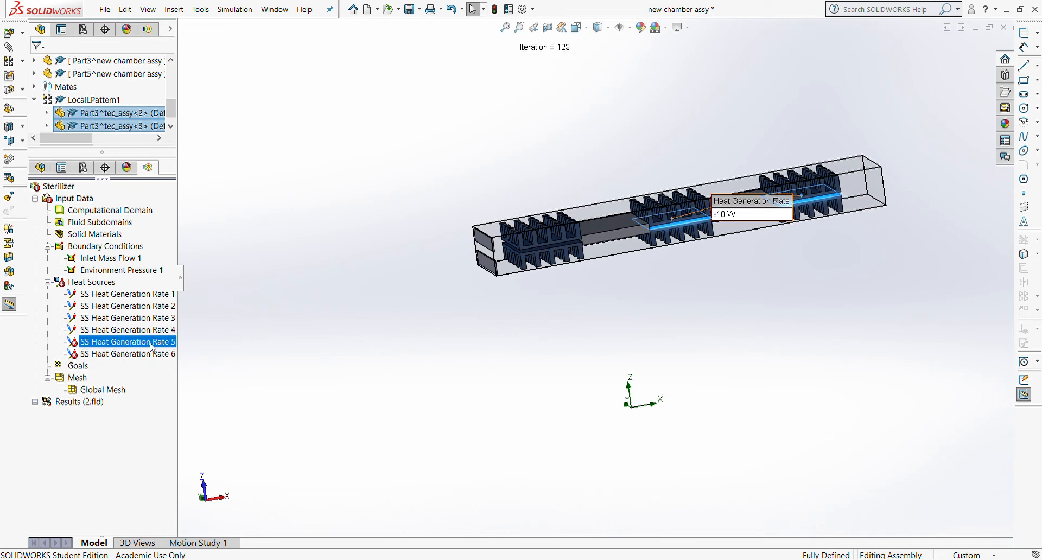
Step: Edit surface heat source 5 to remove the third module's face, keeping only the middle module's lower heat sink face
double_click(151, 343)
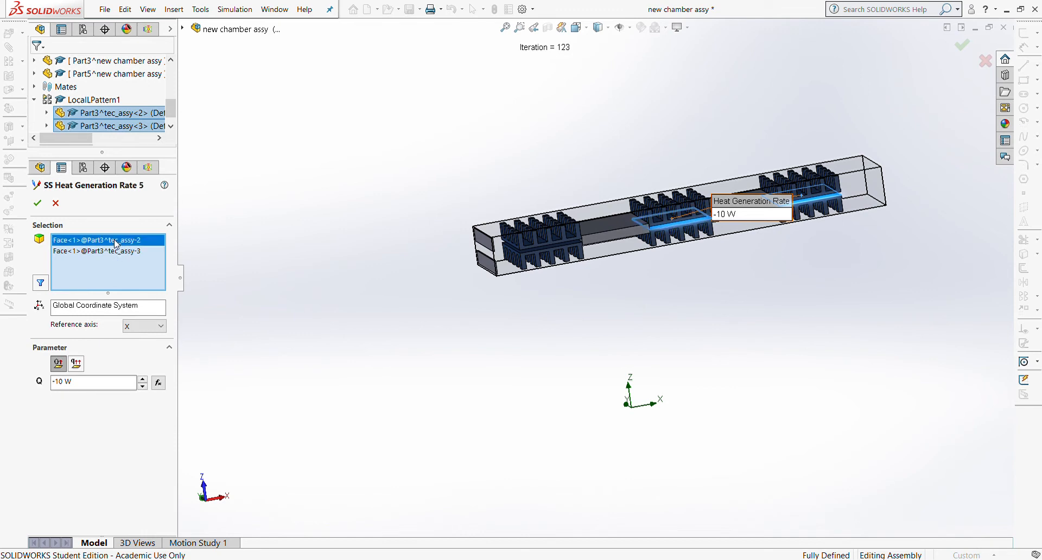
click(114, 252)
click(128, 267)
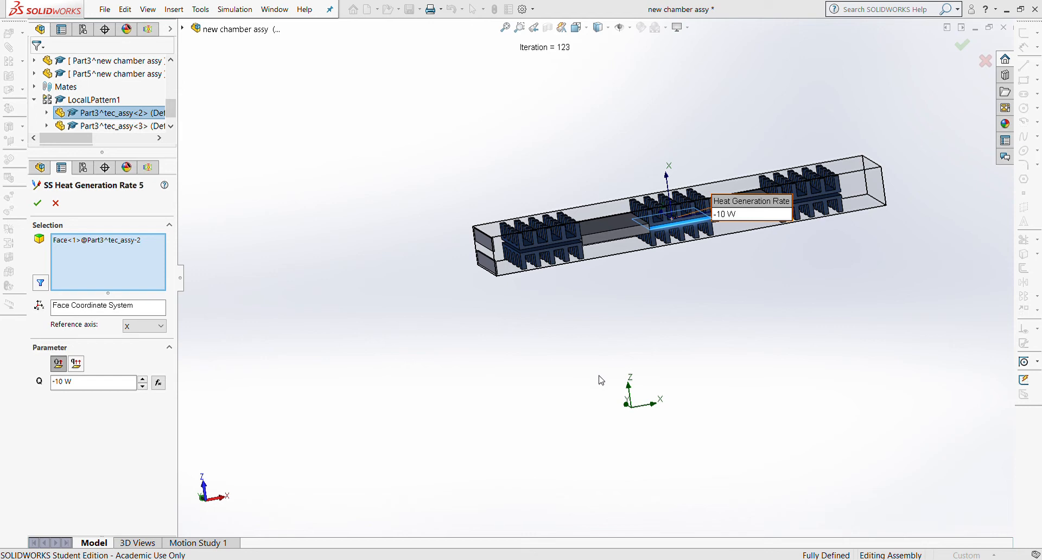
key(Return)
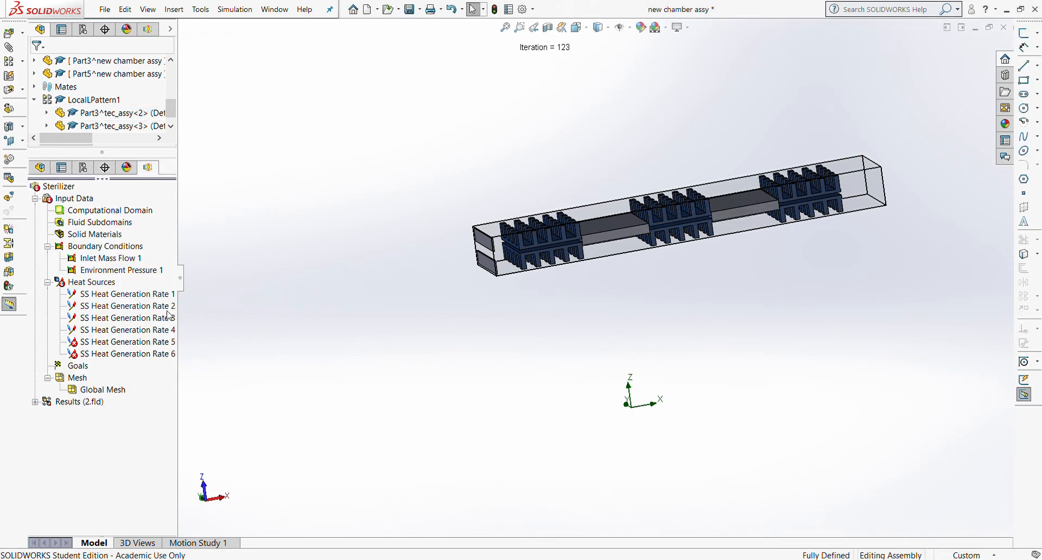
Step: Delete surface heat source 6 on the middle module and check which faces sources 3 to 5 use
click(124, 355)
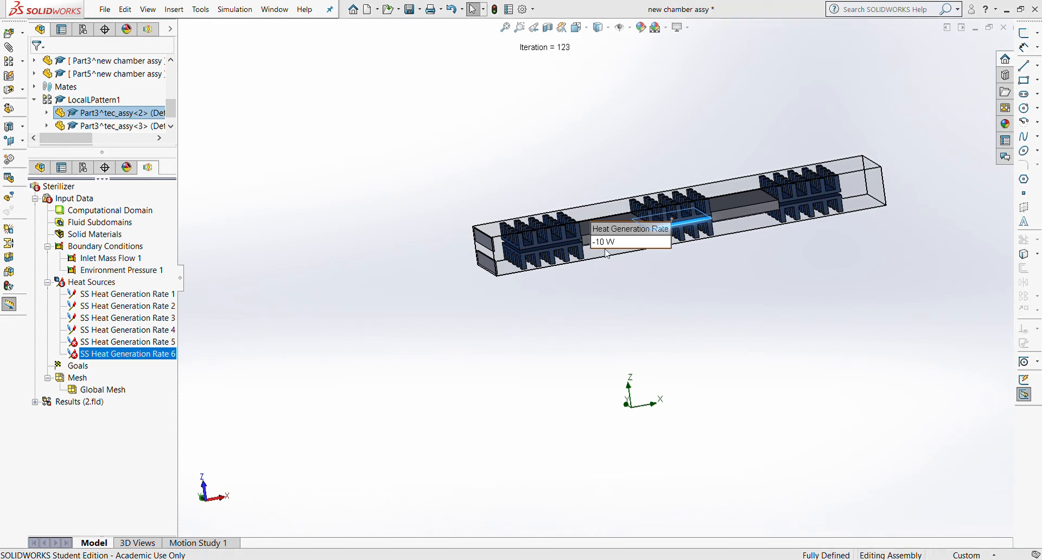
key(Delete)
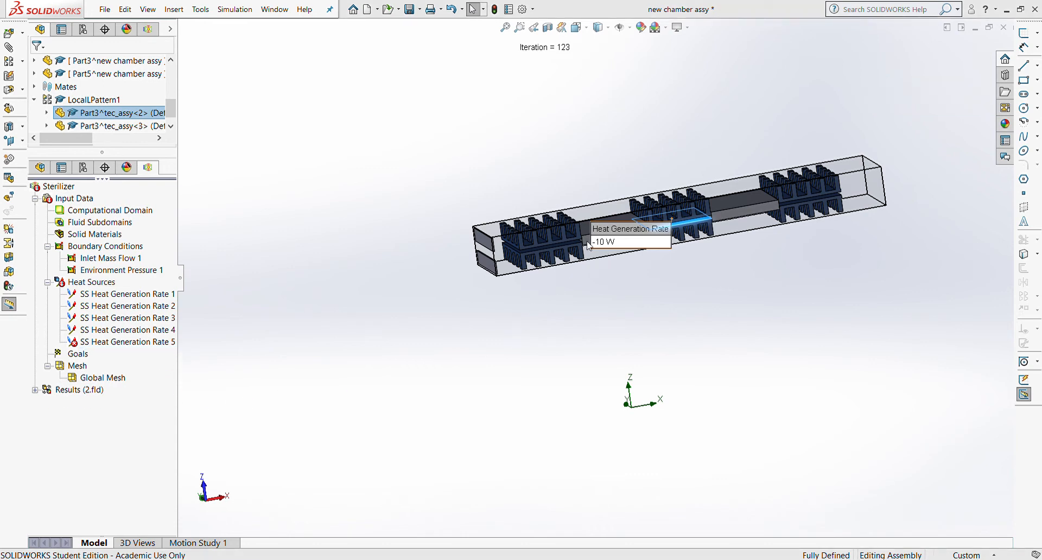
click(142, 320)
click(140, 330)
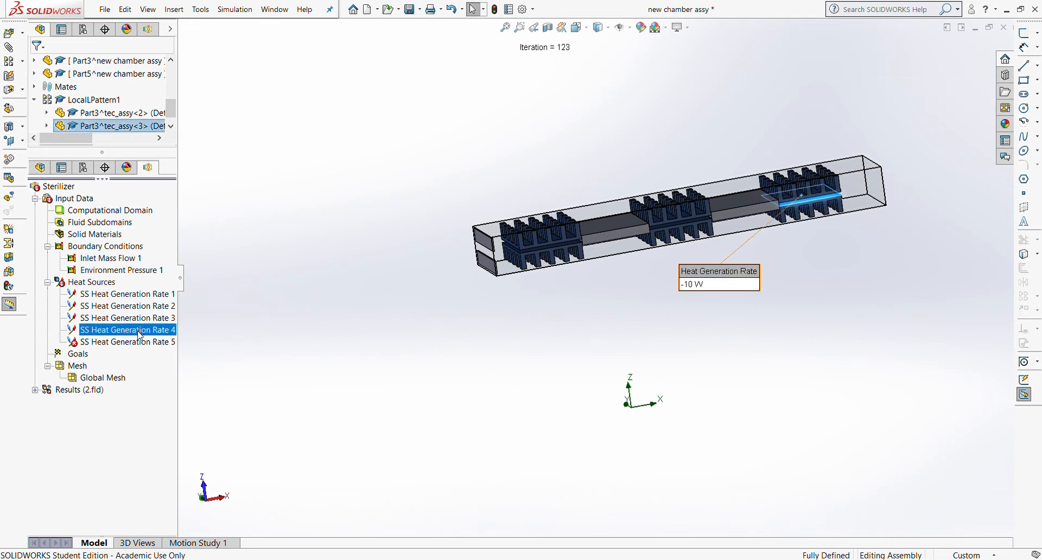
click(140, 342)
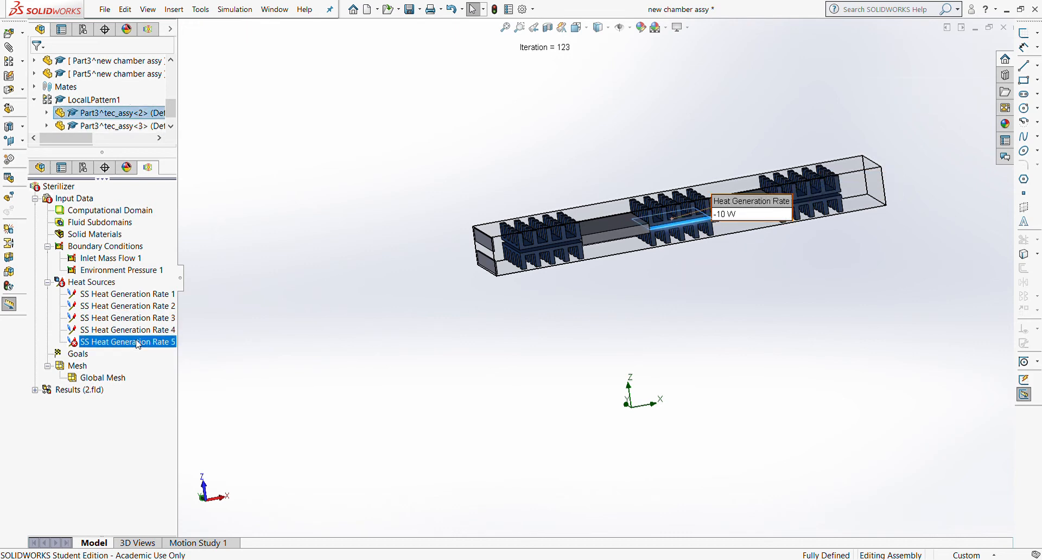
Step: Add a -10 W surface heat source on the top face of the lower heat sink's base in the first module at the near end
click(498, 306)
scroll(565, 184, down, 8)
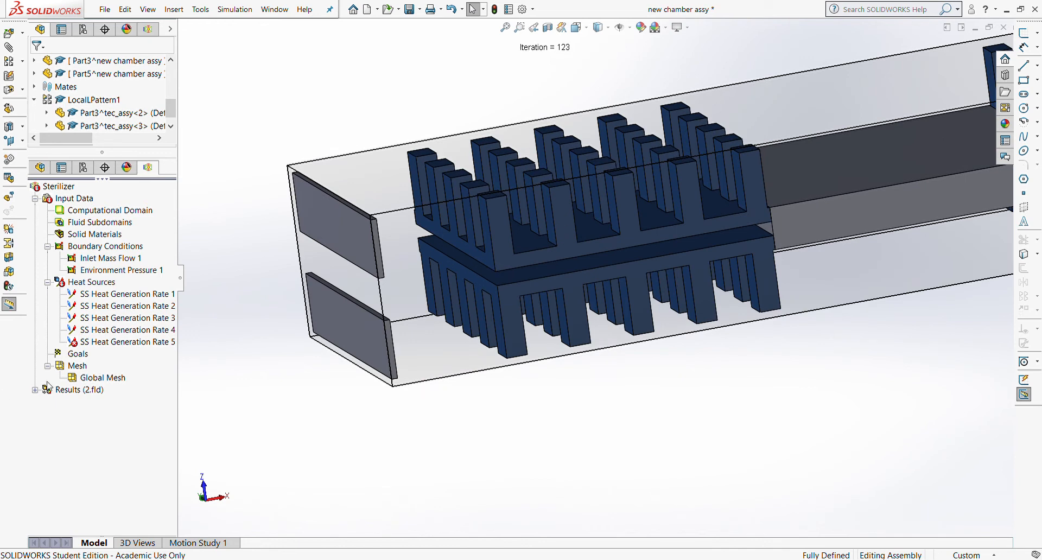
click(114, 288)
click(540, 269)
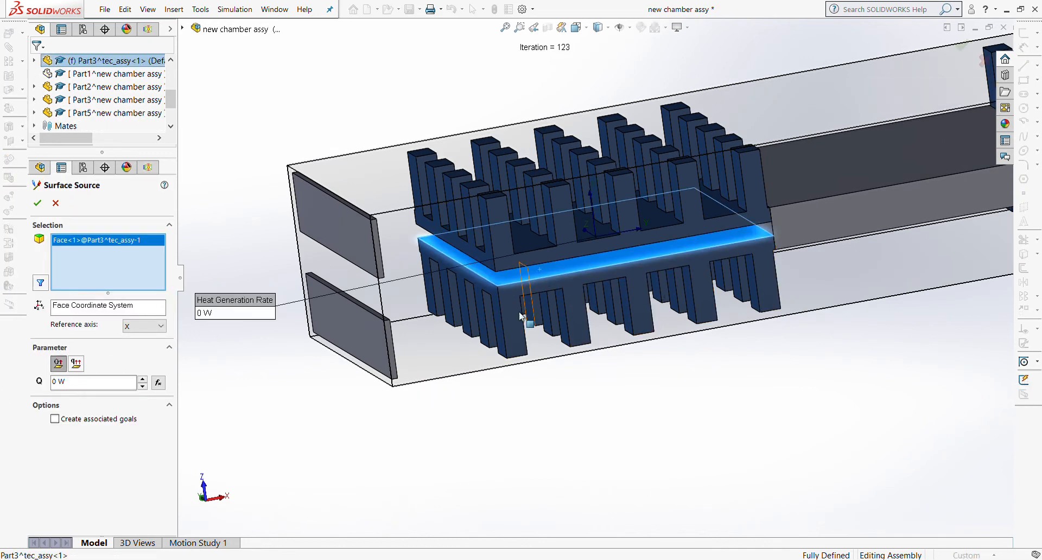
click(57, 382)
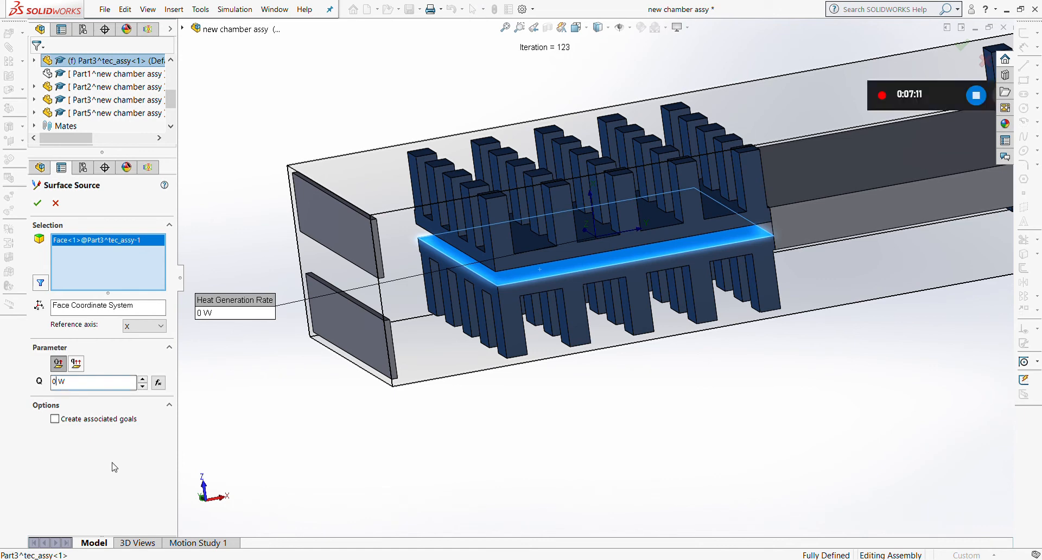
key(BackSpace)
text(-10)
click(37, 203)
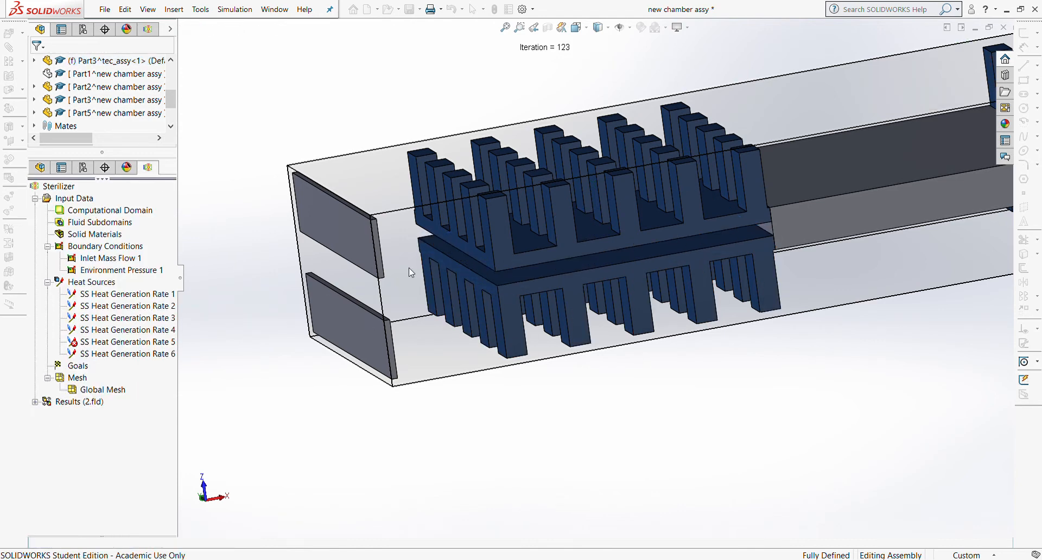
Step: Check the faces of surface heat sources 4 to 6 and delete source 5 on the middle module
scroll(830, 365, up, 5)
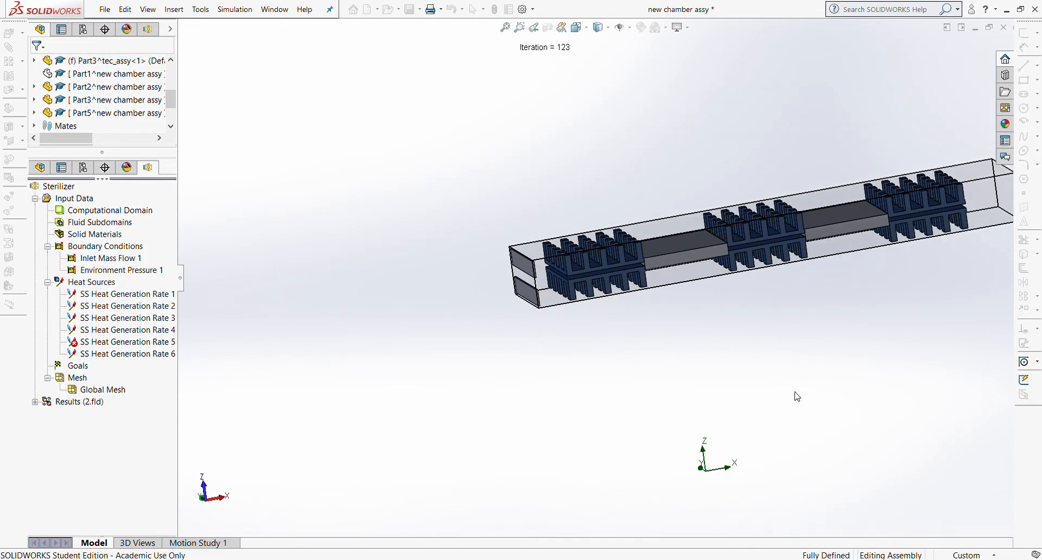
click(143, 343)
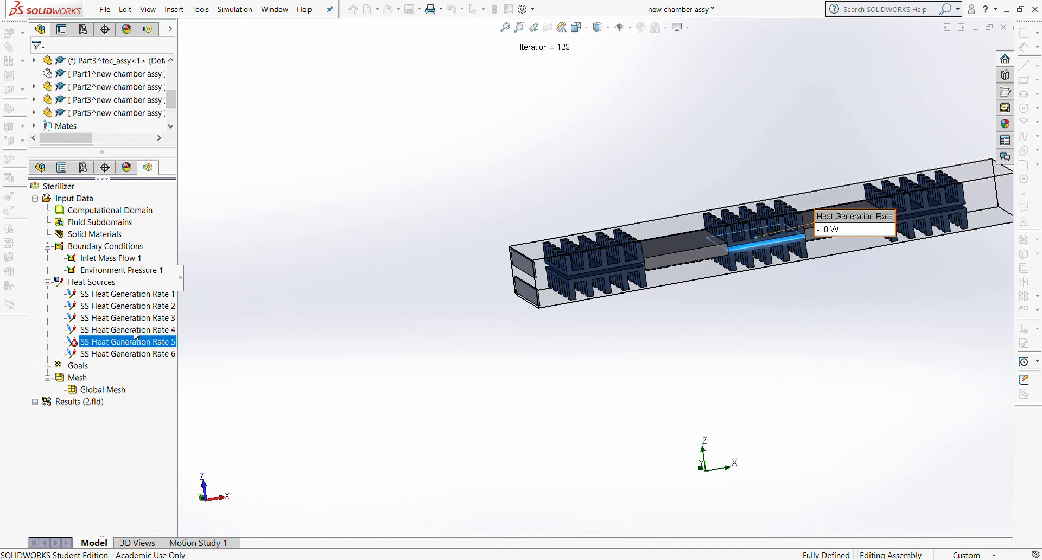
click(132, 331)
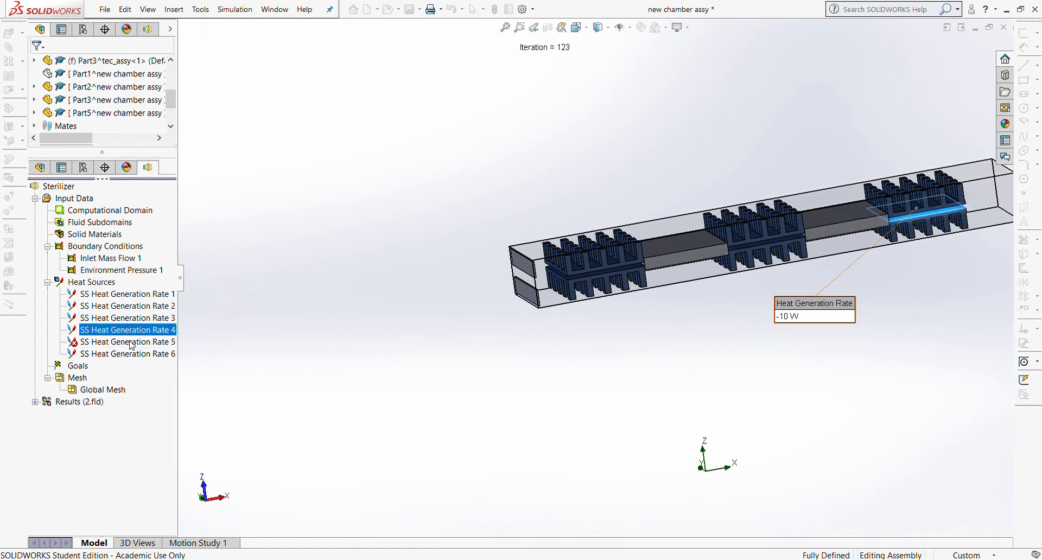
click(130, 343)
click(128, 354)
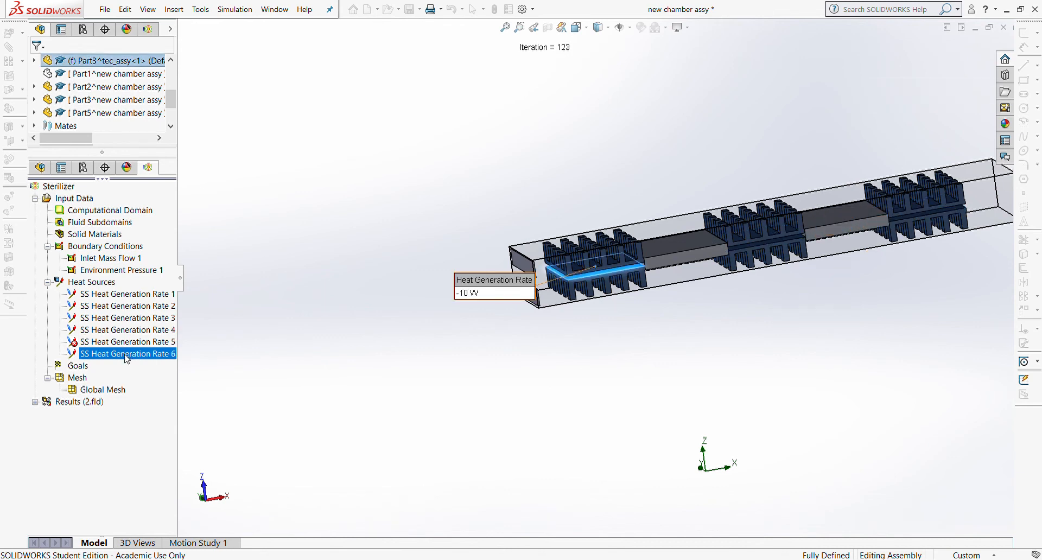
click(110, 346)
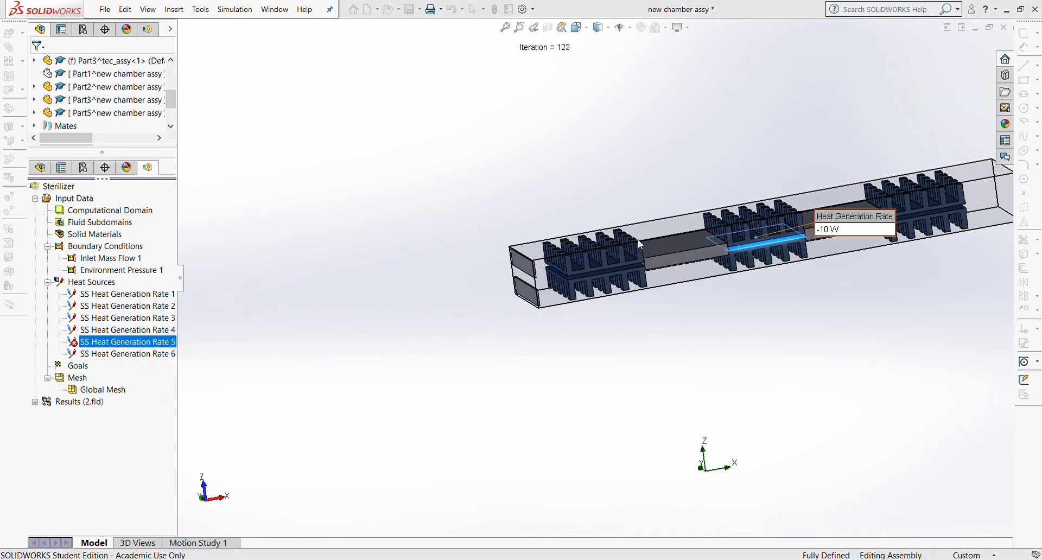
key(Delete)
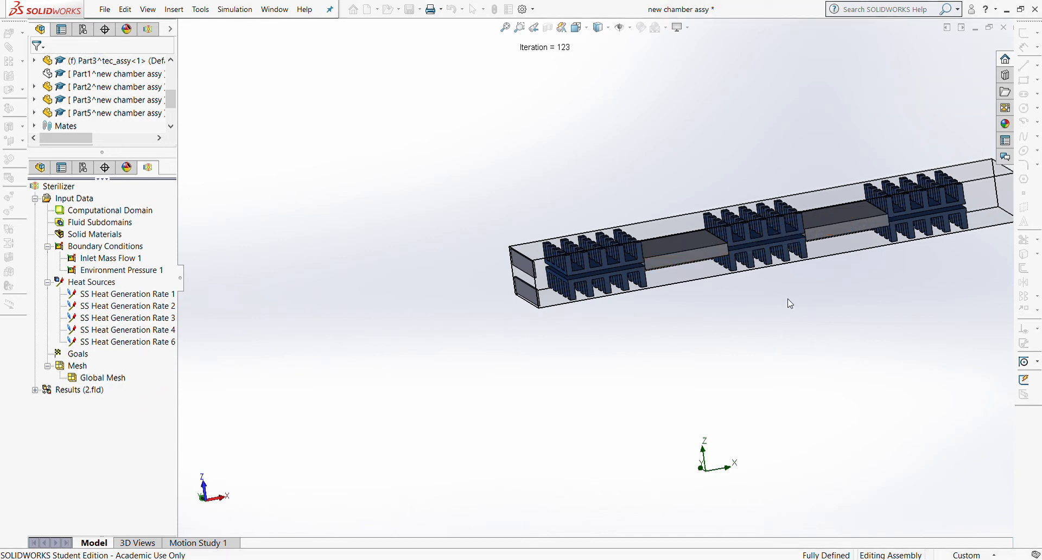
Step: Review the remaining surface heat sources one by one, checking which heat sink face and heat generation rate each one uses
click(158, 297)
click(156, 310)
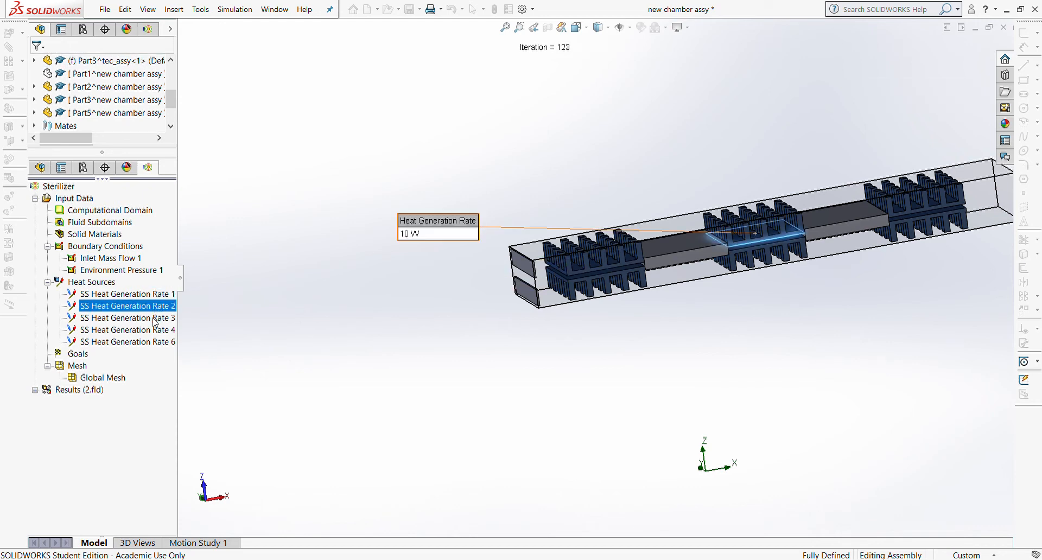
click(155, 319)
click(154, 331)
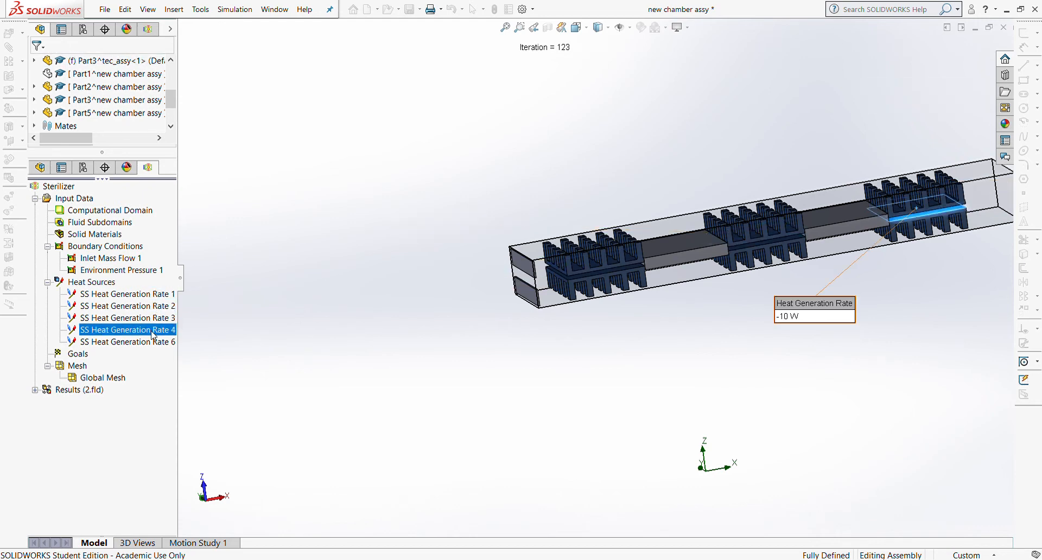
click(145, 343)
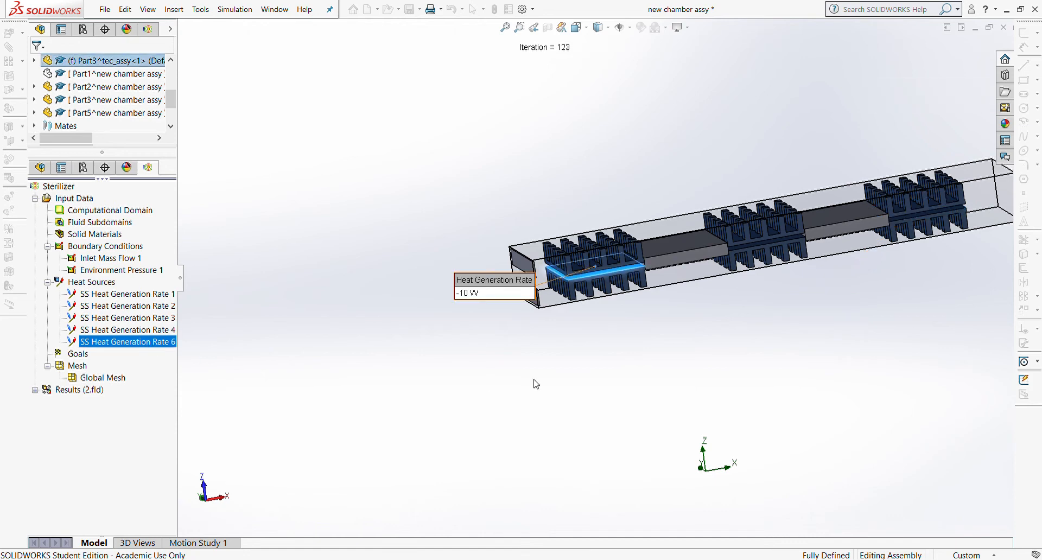
click(639, 382)
Step: Add a new -10 W surface heat source on the top face of the lower heat sink's base in the middle module
right_click(101, 284)
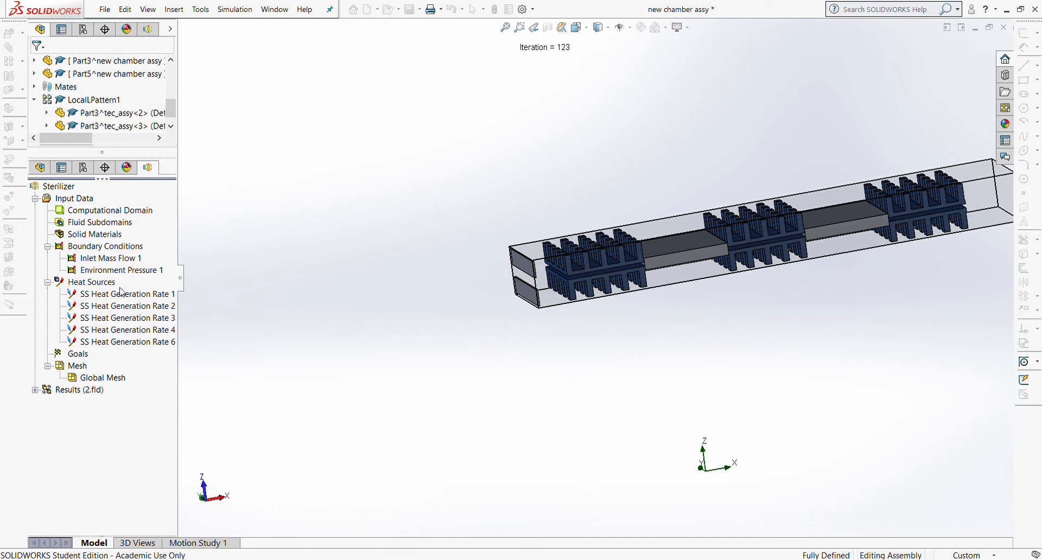
click(119, 290)
scroll(805, 266, down, 6)
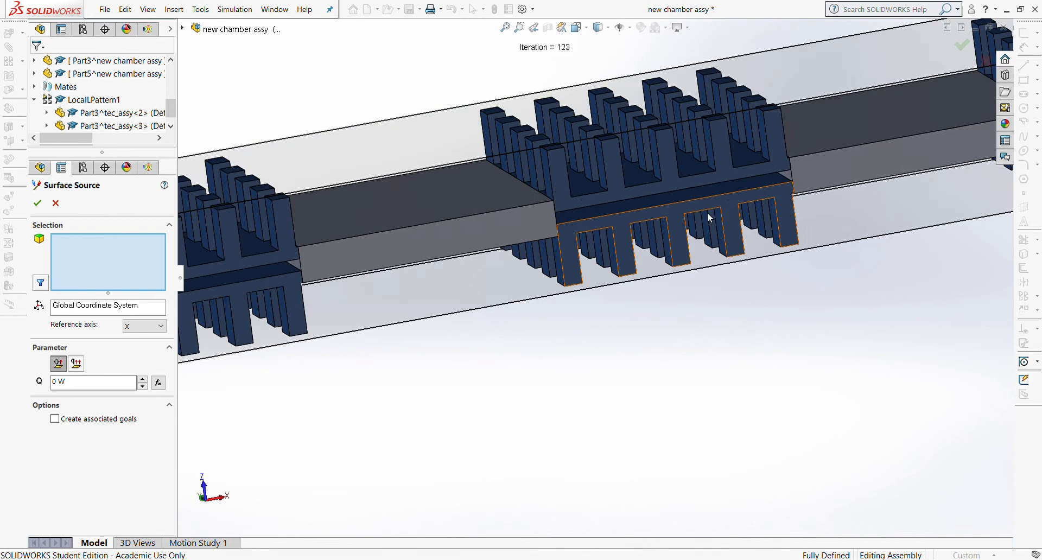
click(653, 201)
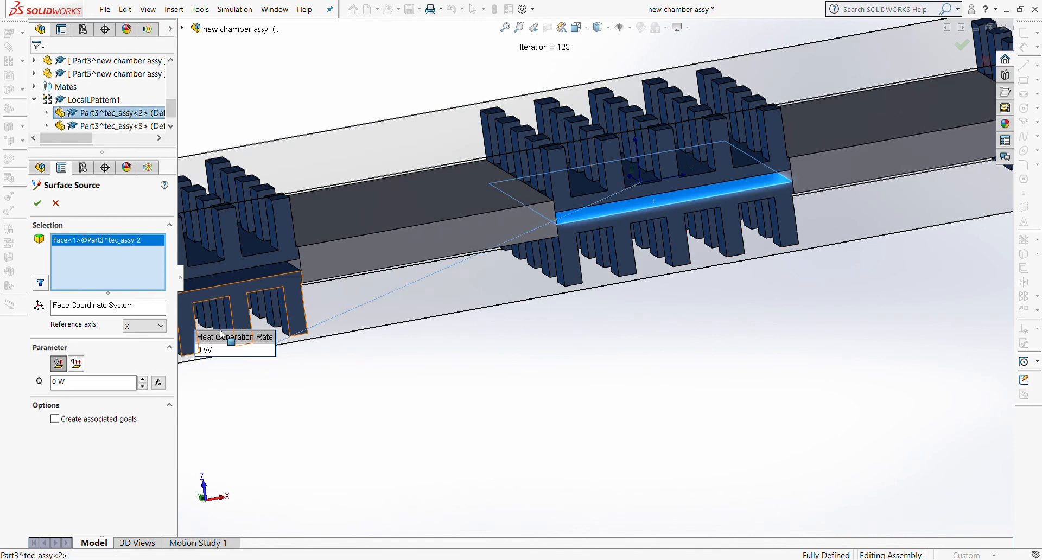
click(49, 384)
key(Delete)
text(-1)
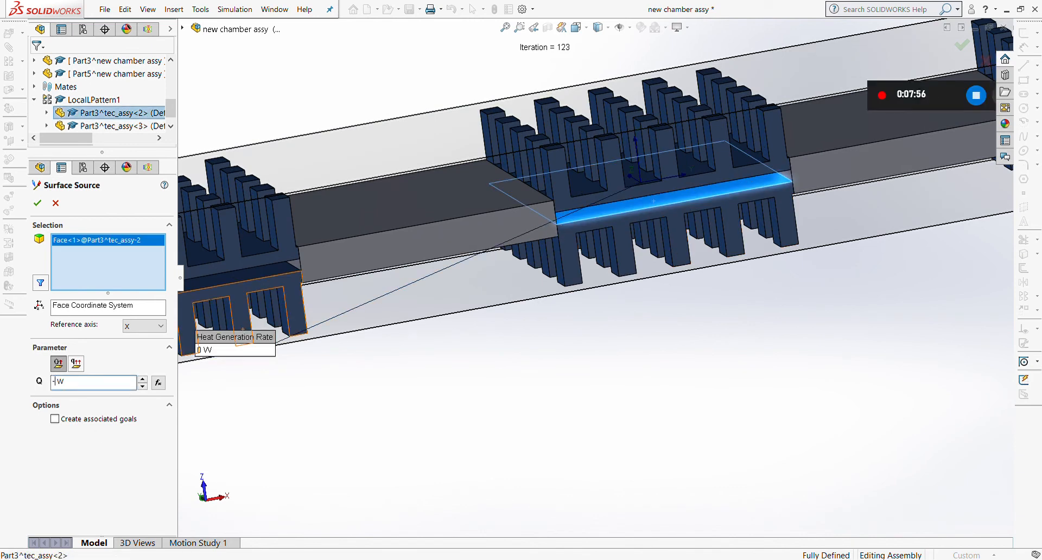
text(0)
click(37, 203)
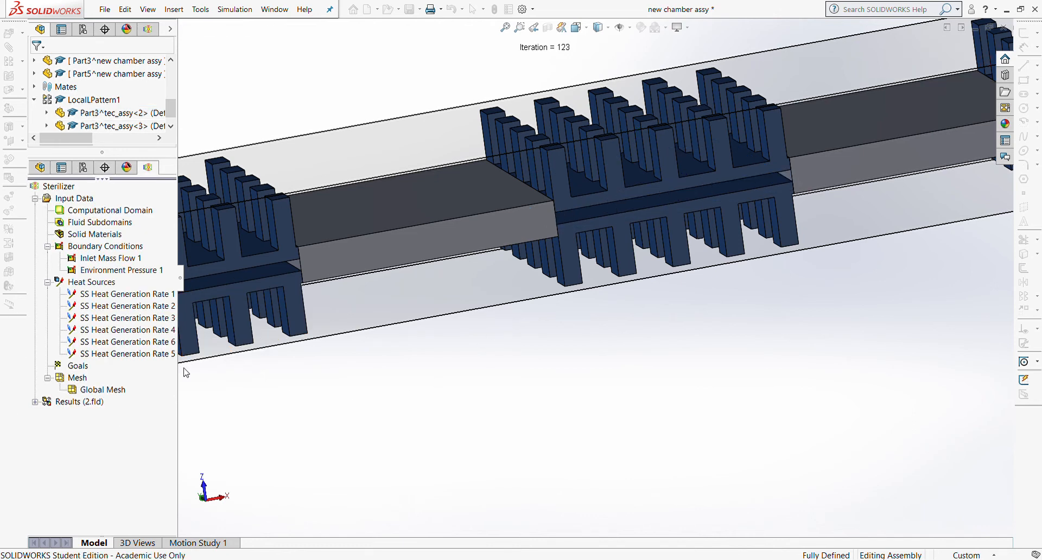
Step: Start a surface goal on the top face of the first module's lower heat sink base and widen the goal settings to read the parameters
scroll(451, 391, up, 2)
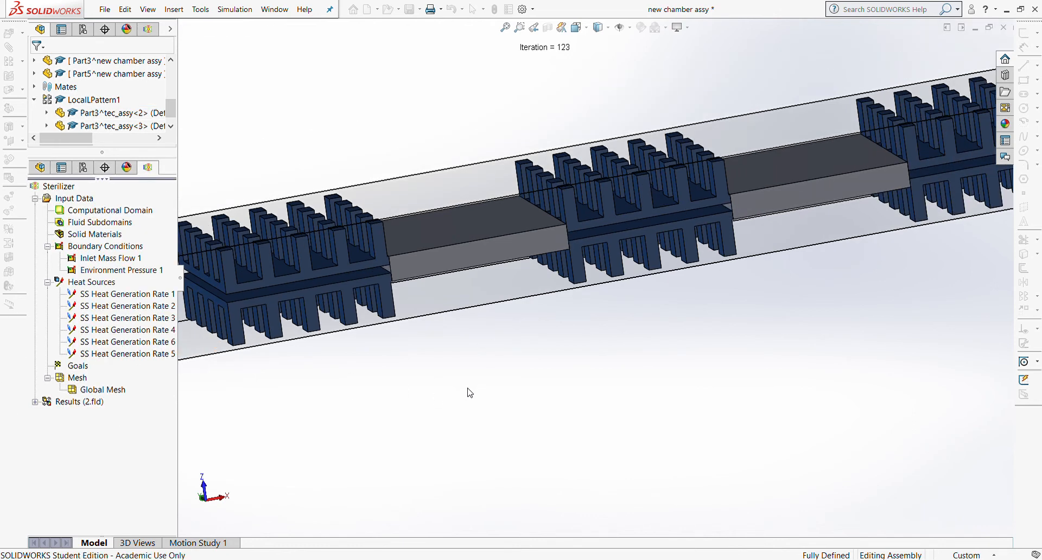
scroll(470, 393, up, 2)
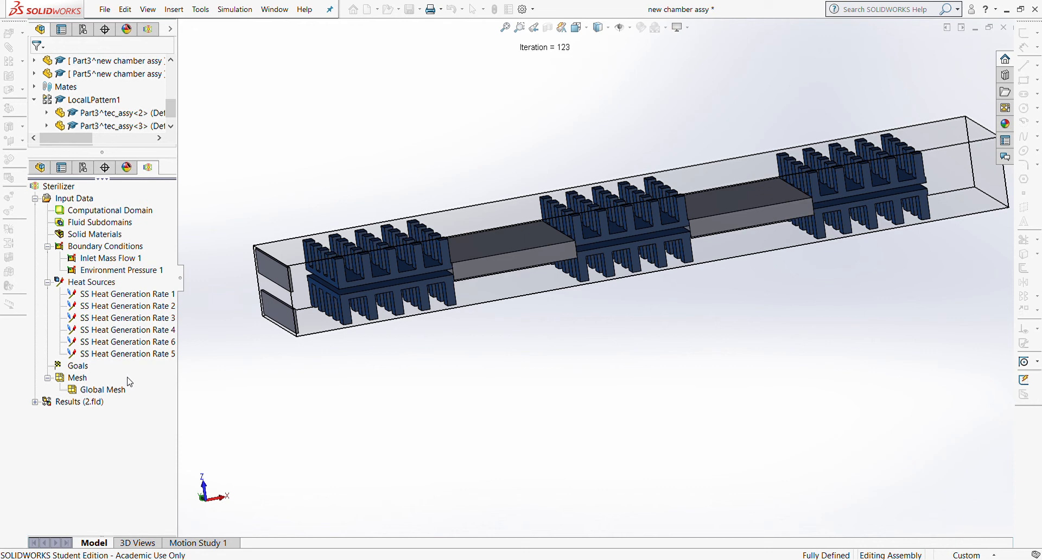
click(140, 403)
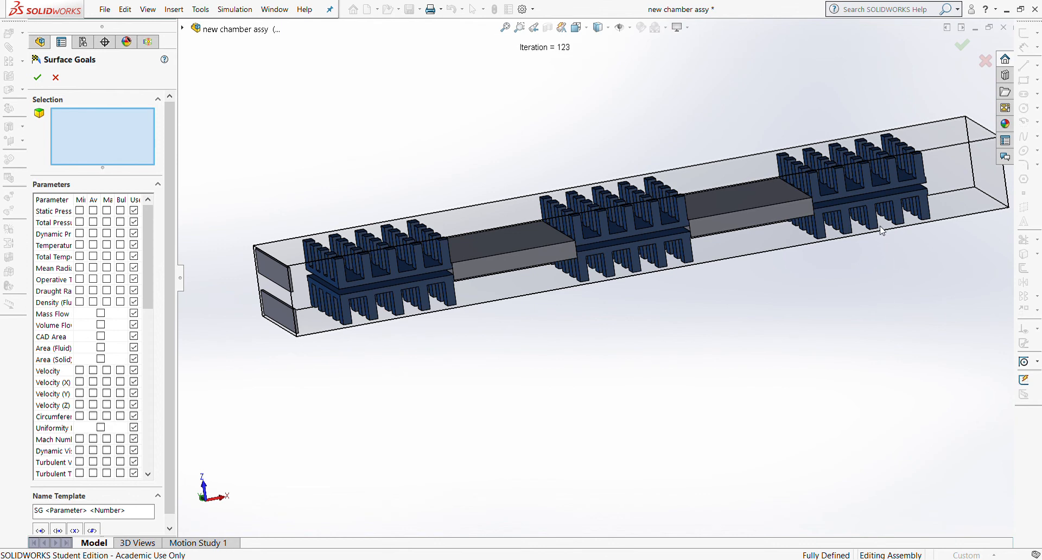
click(390, 282)
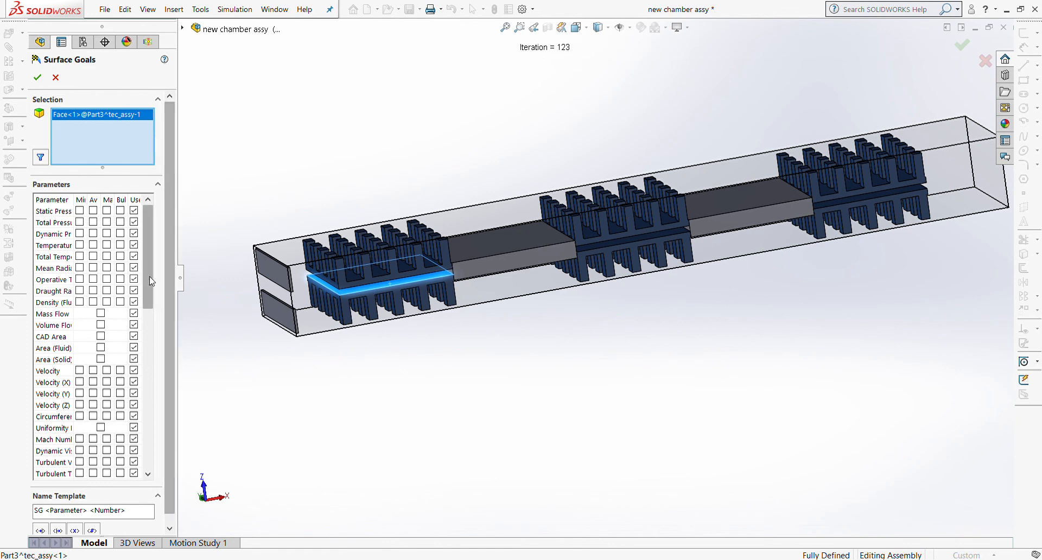
mouse_move(145, 289)
mouse_down()
mouse_move(148, 339)
mouse_move(149, 297)
mouse_up()
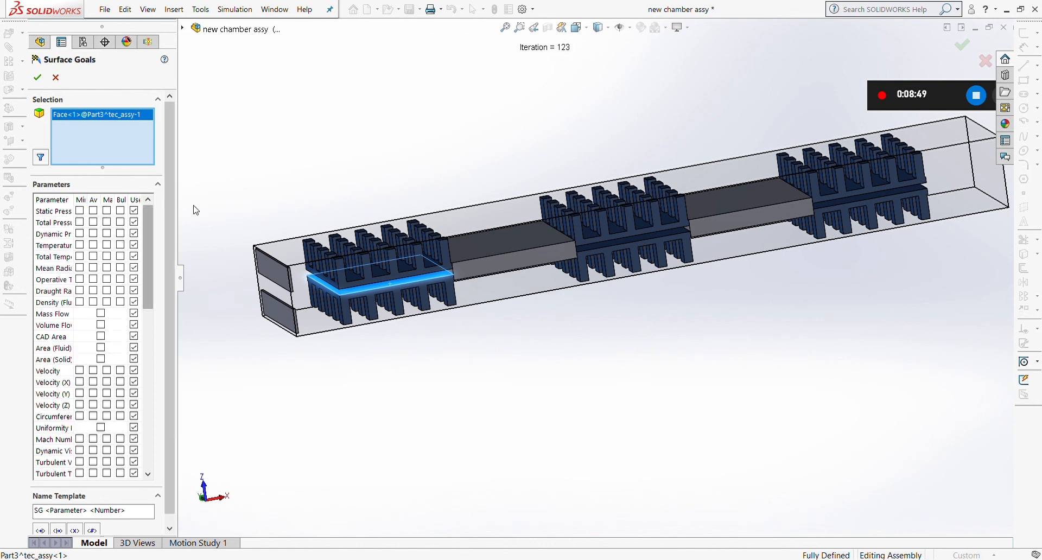
drag(184, 243, 210, 242)
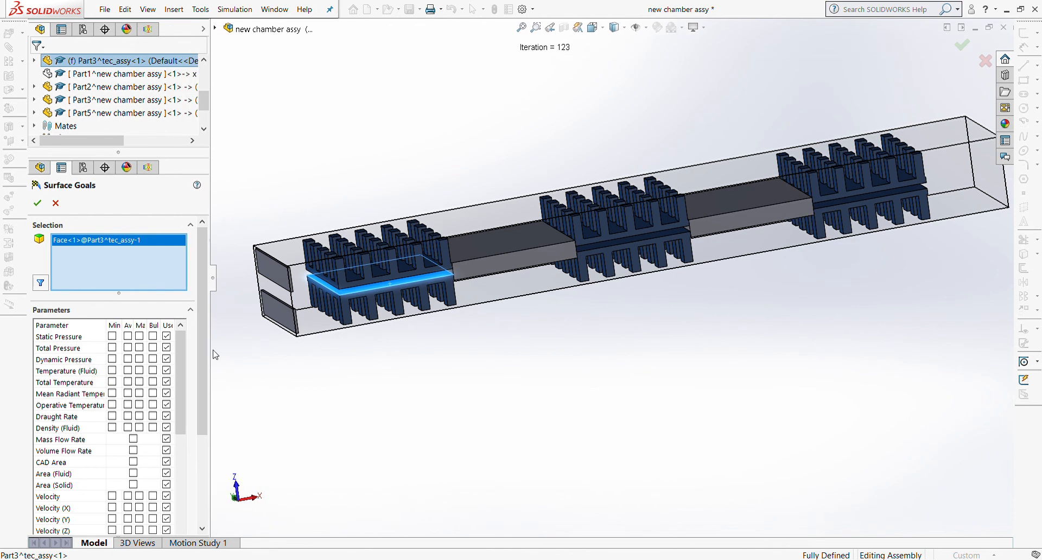
Step: Set the surface goal to track minimum Total Temperature, create it and save the assembly
scroll(136, 358, down, 2)
scroll(136, 358, up, 2)
drag(201, 422, 202, 498)
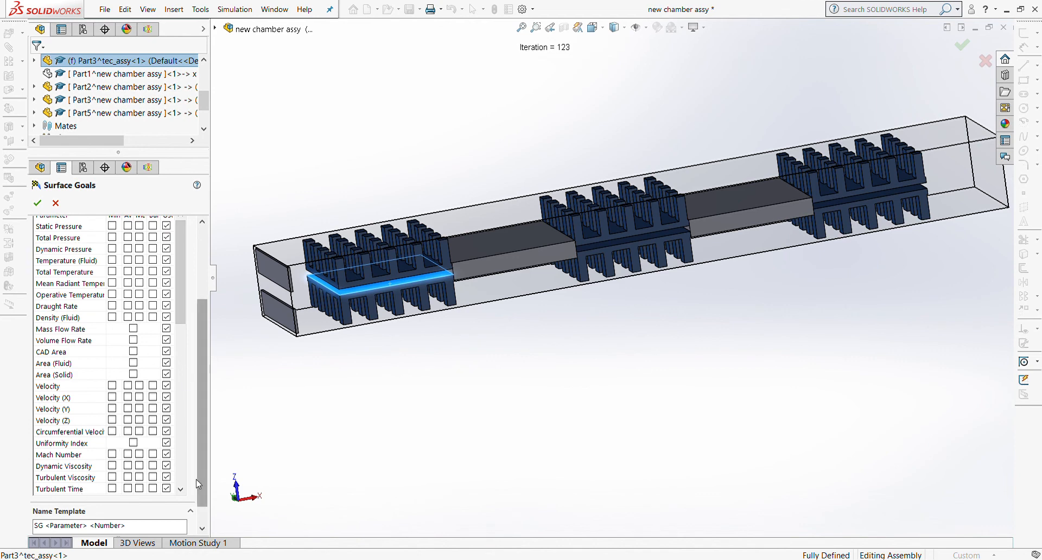
scroll(201, 469, up, 2)
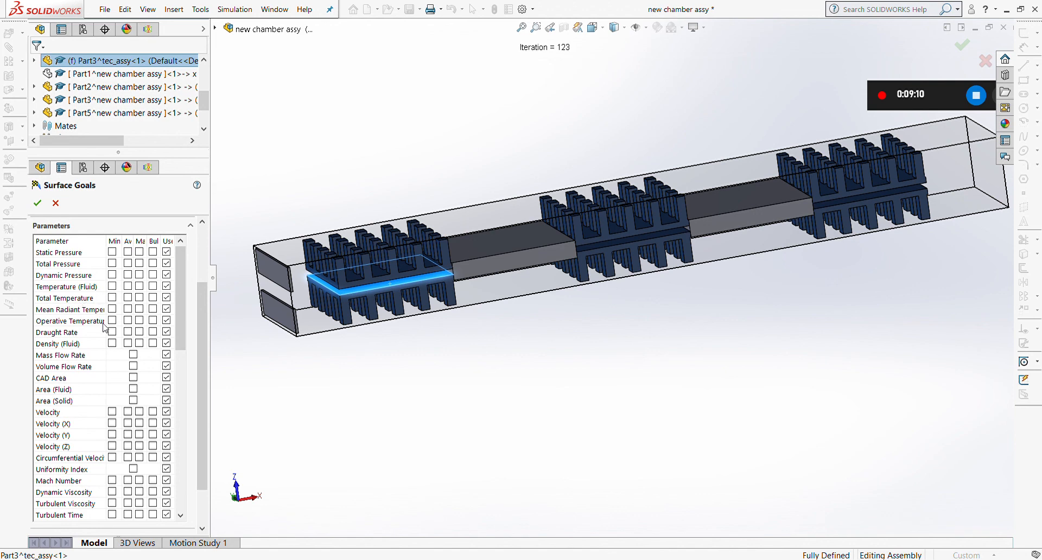
click(117, 300)
click(37, 203)
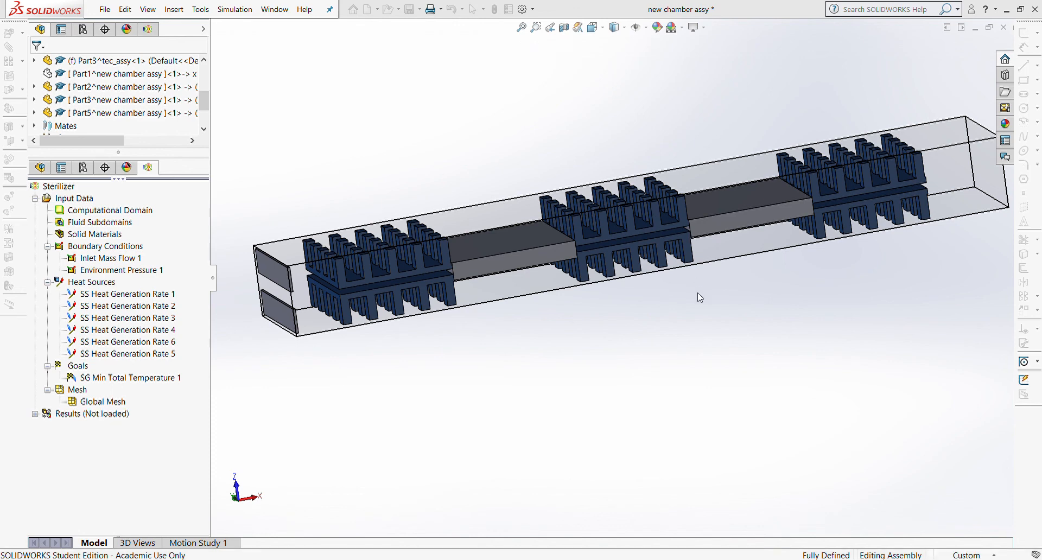
key(ctrl+s)
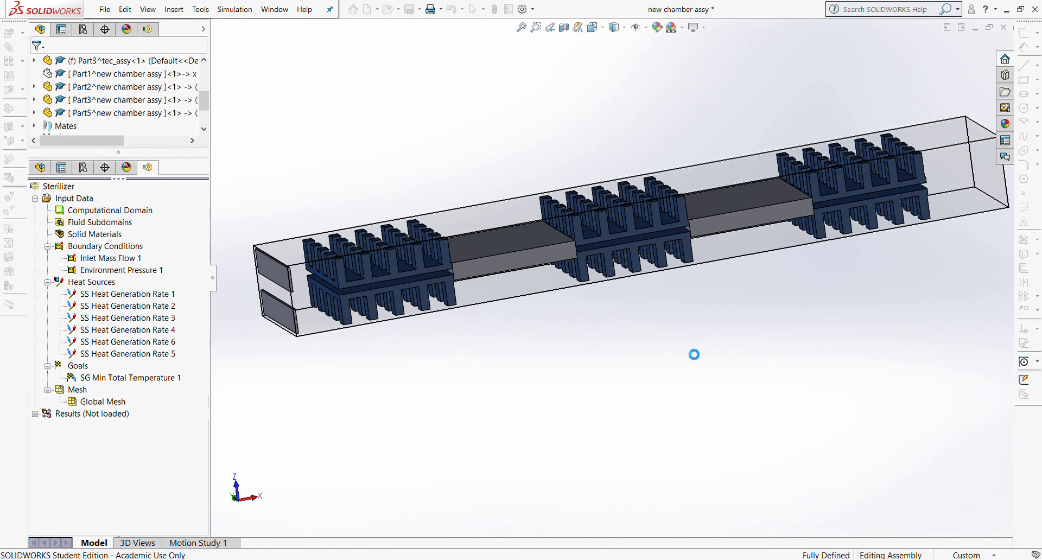